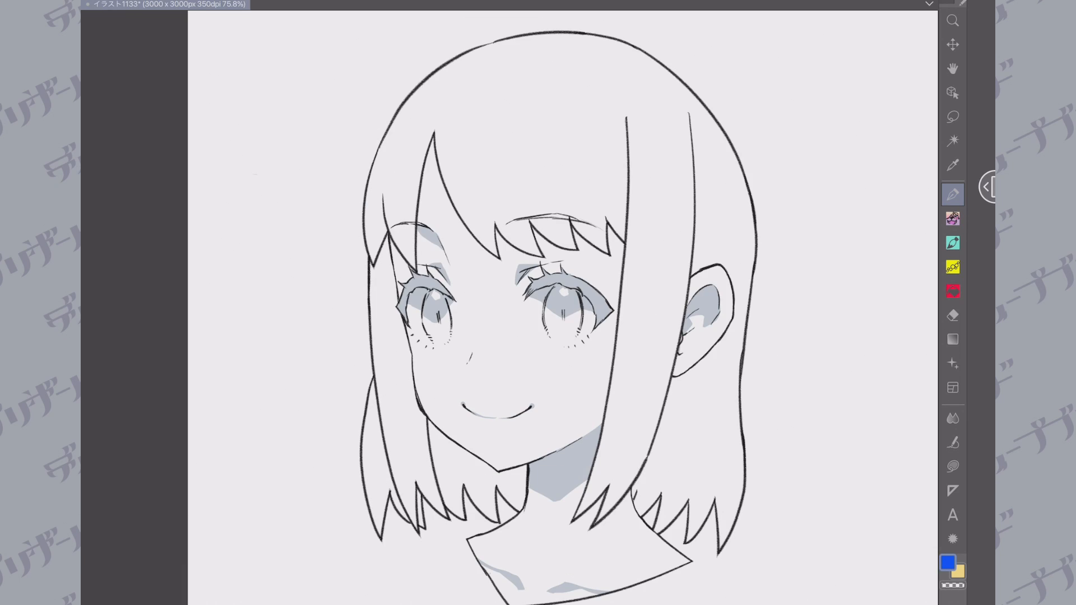
Step: Draw a row of thin vertical blue strands beside the head, marked with an X above and an arrow below
mouse_move(287, 93)
mouse_down()
mouse_move(281, 185)
mouse_move(306, 143)
mouse_move(306, 176)
mouse_up()
drag(316, 116, 313, 179)
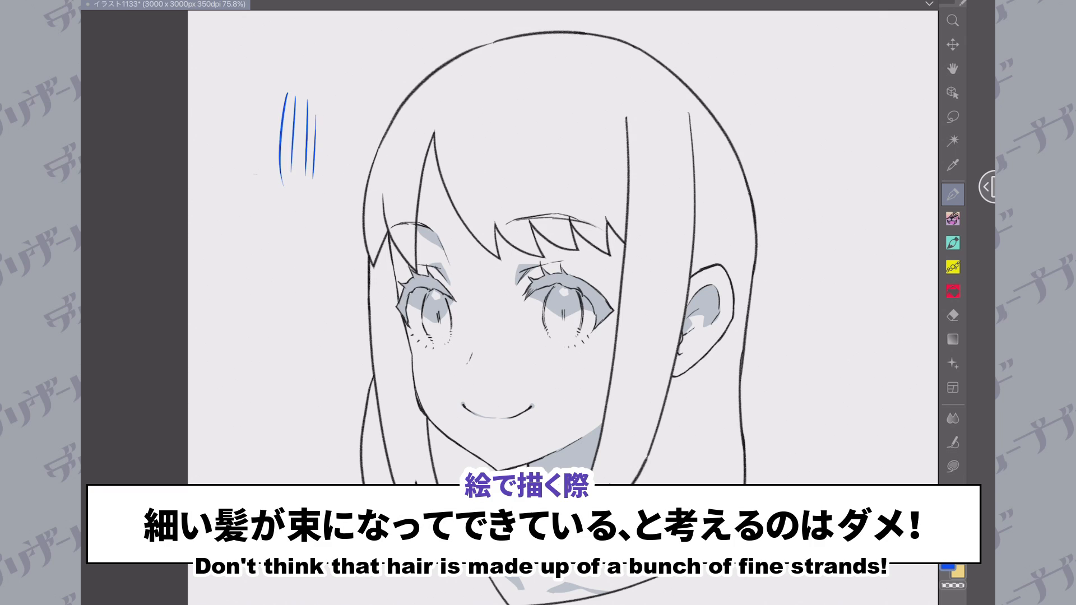
drag(269, 103, 268, 160)
mouse_move(260, 114)
mouse_down()
mouse_move(257, 164)
mouse_move(243, 180)
mouse_up()
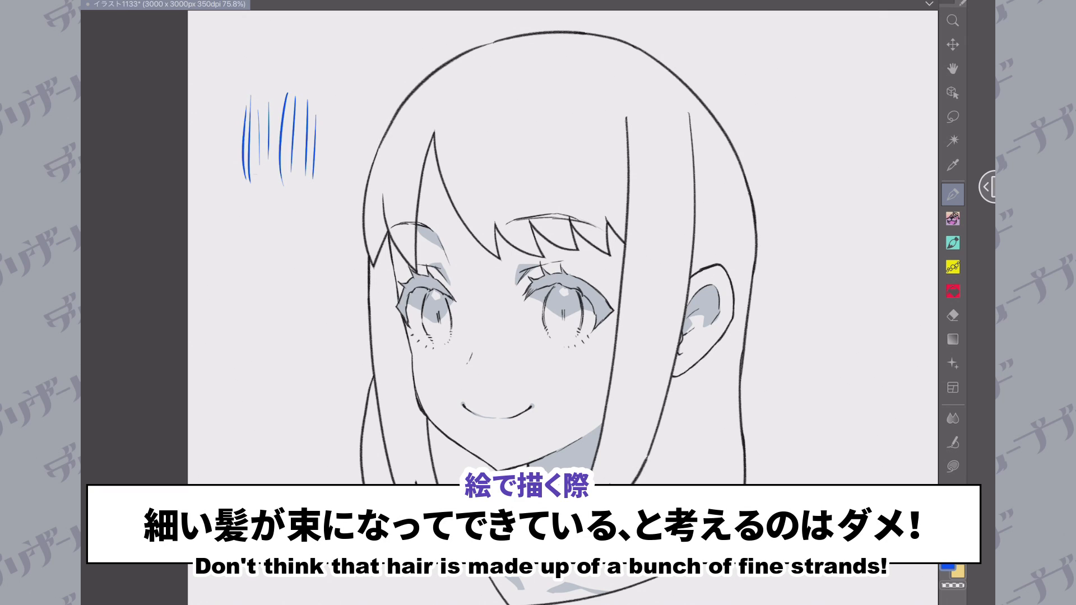
mouse_move(311, 199)
mouse_down()
mouse_move(342, 213)
mouse_move(327, 220)
mouse_up()
mouse_move(319, 79)
mouse_down()
mouse_move(345, 61)
mouse_move(342, 88)
mouse_up()
scroll(538, 303, down, 1)
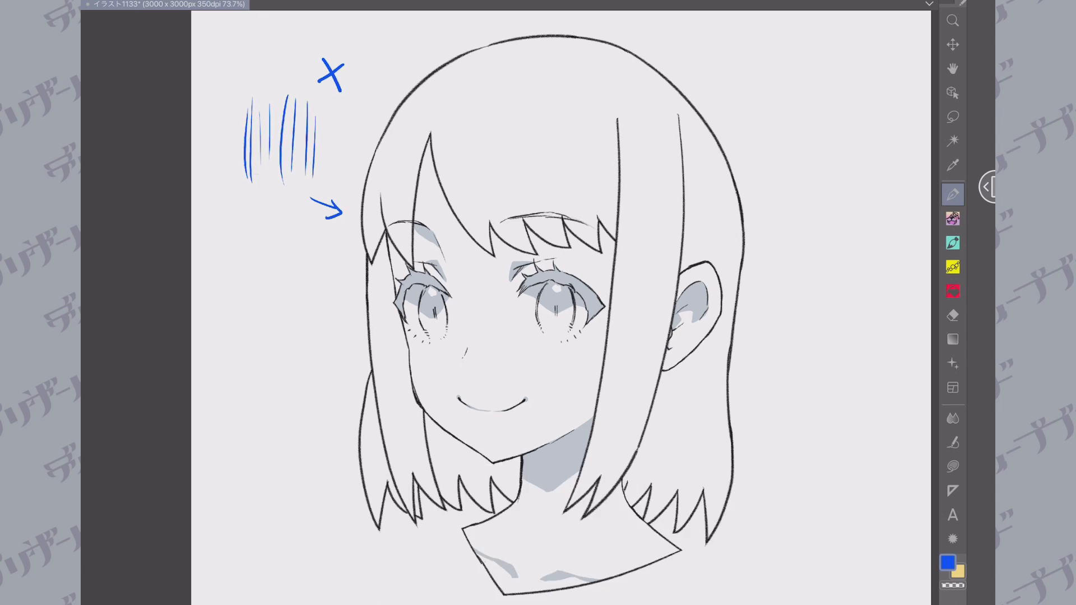
Step: Sketch a flat rectangle and a bent ribbon strip in blue under the thin strands, with small direction marks beside the ribbon
drag(321, 204, 354, 287)
mouse_move(374, 232)
mouse_down()
mouse_move(375, 286)
mouse_move(393, 232)
mouse_move(376, 288)
mouse_move(396, 299)
mouse_move(381, 310)
mouse_up()
drag(381, 310, 397, 298)
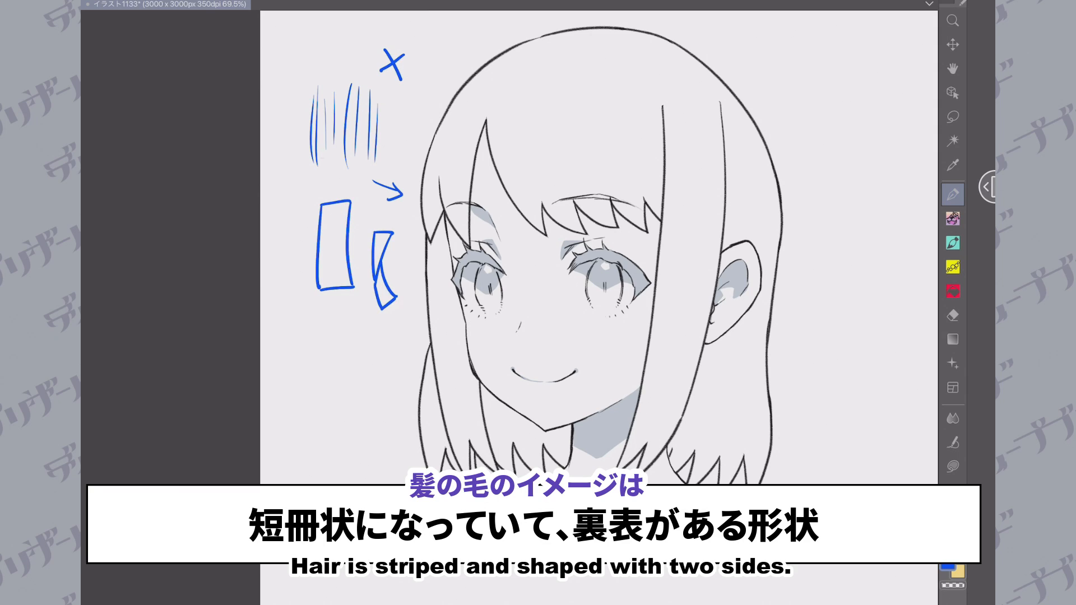
mouse_move(393, 250)
mouse_down()
mouse_move(404, 254)
mouse_move(393, 273)
mouse_up()
drag(392, 267, 397, 272)
drag(359, 298, 371, 300)
drag(404, 235, 418, 219)
mouse_move(408, 221)
mouse_down()
mouse_move(419, 217)
mouse_move(419, 227)
mouse_up()
mouse_move(287, 216)
mouse_down()
mouse_move(283, 233)
mouse_move(286, 223)
mouse_up()
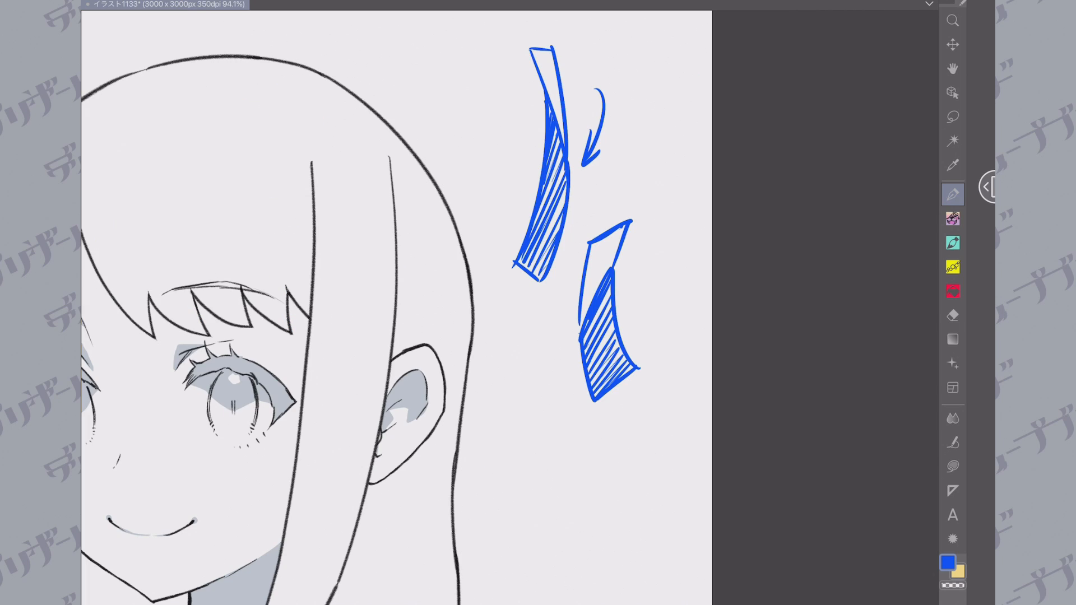
Step: Add a curved arrow along the lower hatched ribbon and short emphasis ticks beside the shaded faces of both ribbons
drag(599, 205, 568, 310)
drag(523, 163, 529, 169)
drag(643, 282, 632, 290)
drag(512, 197, 522, 198)
drag(511, 229, 502, 234)
drag(652, 315, 641, 321)
drag(650, 345, 662, 345)
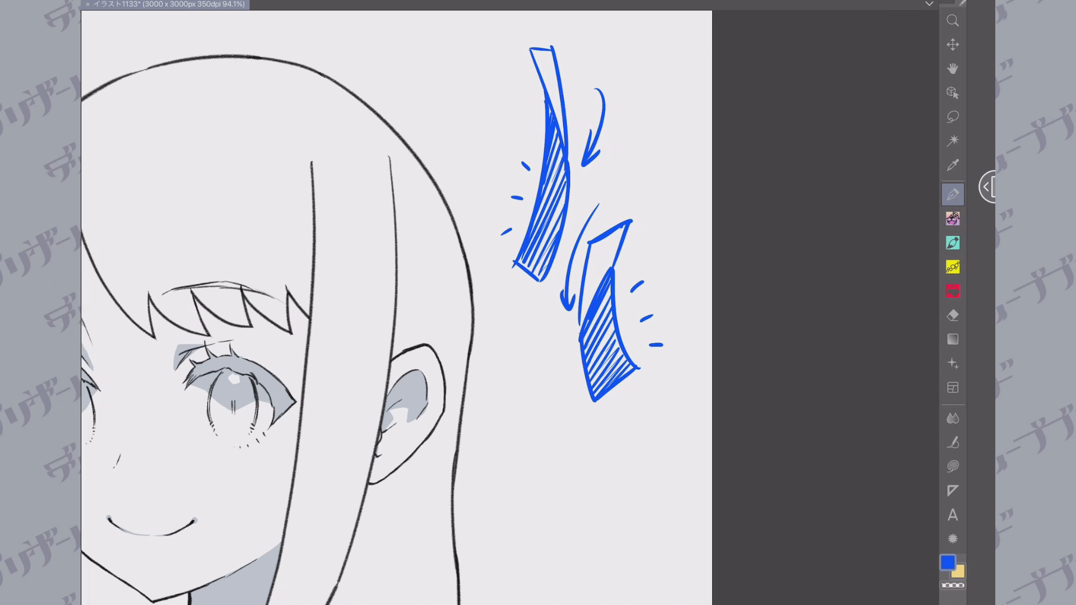
scroll(392, 303, down, 1)
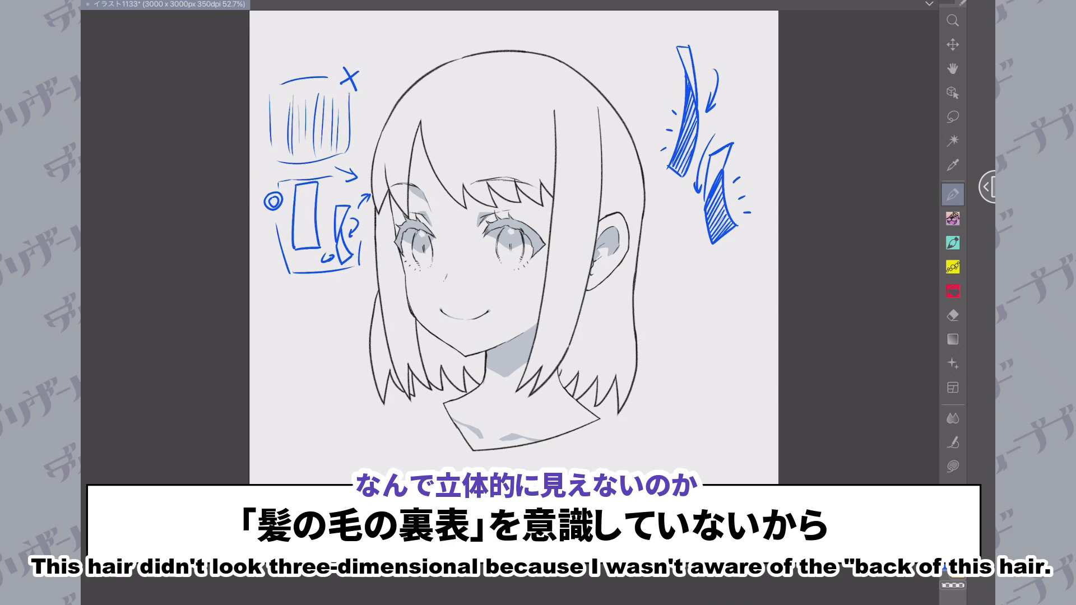
Step: Sketch an evenly zigzagging black fringe line just above the eye in the rough, and undo it
scroll(513, 247, up, 1)
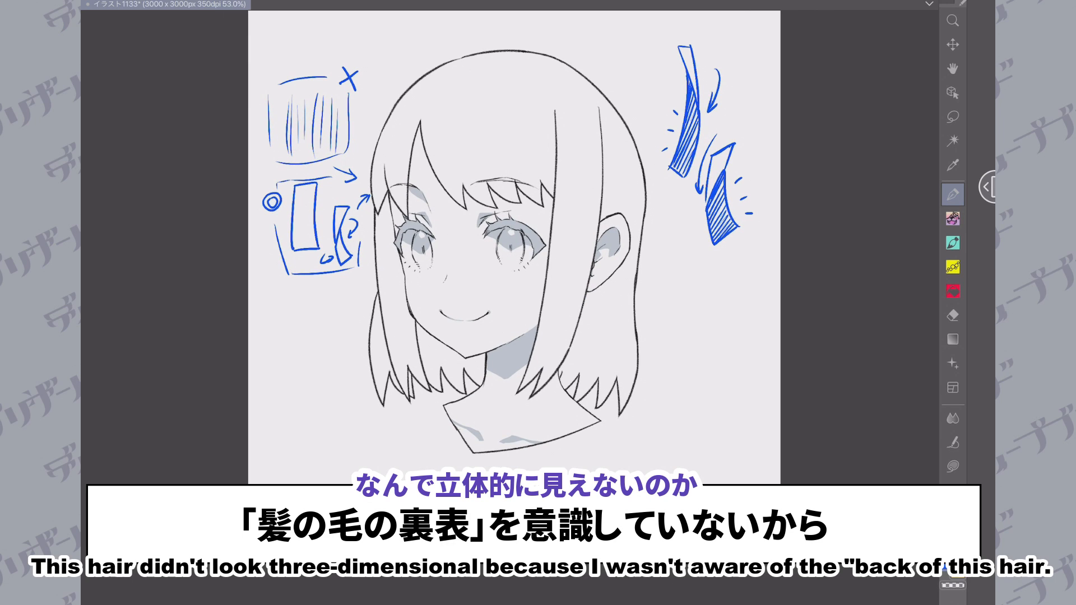
scroll(514, 247, up, 3)
scroll(514, 247, down, 1)
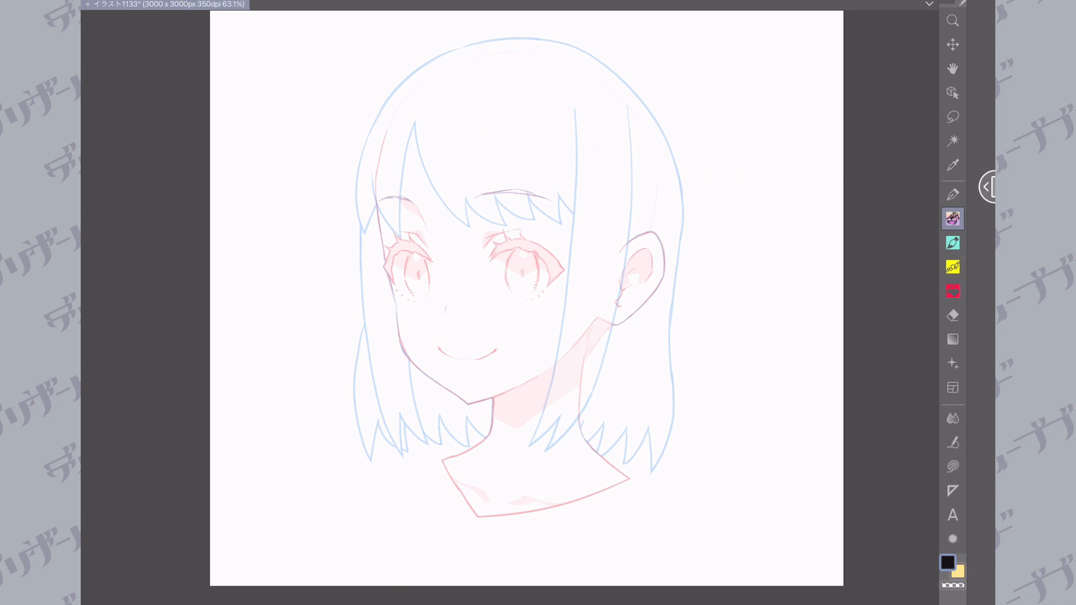
scroll(426, 153, up, 1)
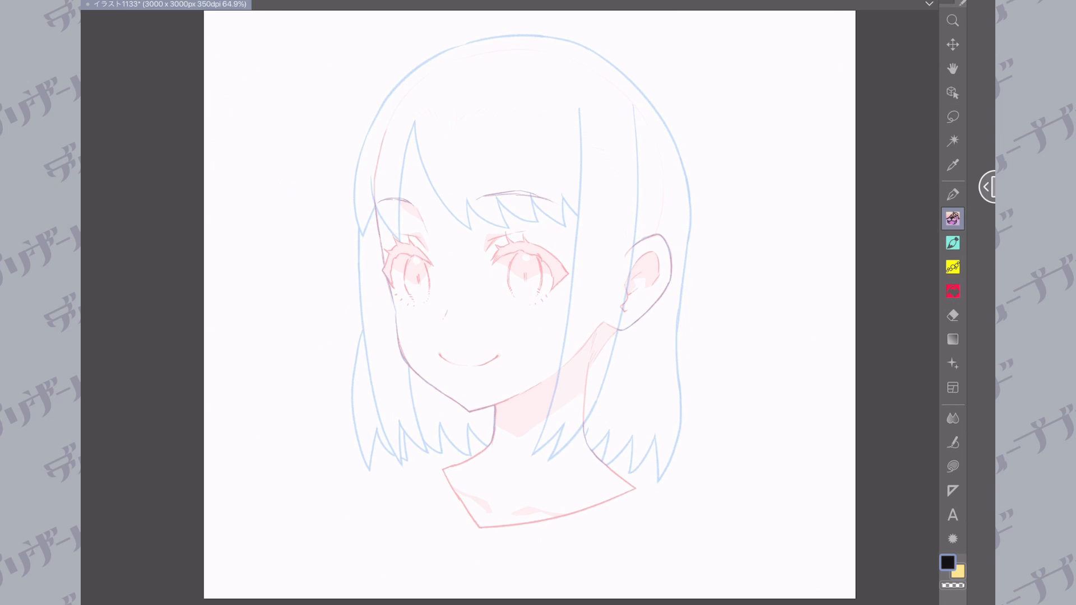
scroll(493, 87, up, 10)
drag(400, 364, 679, 375)
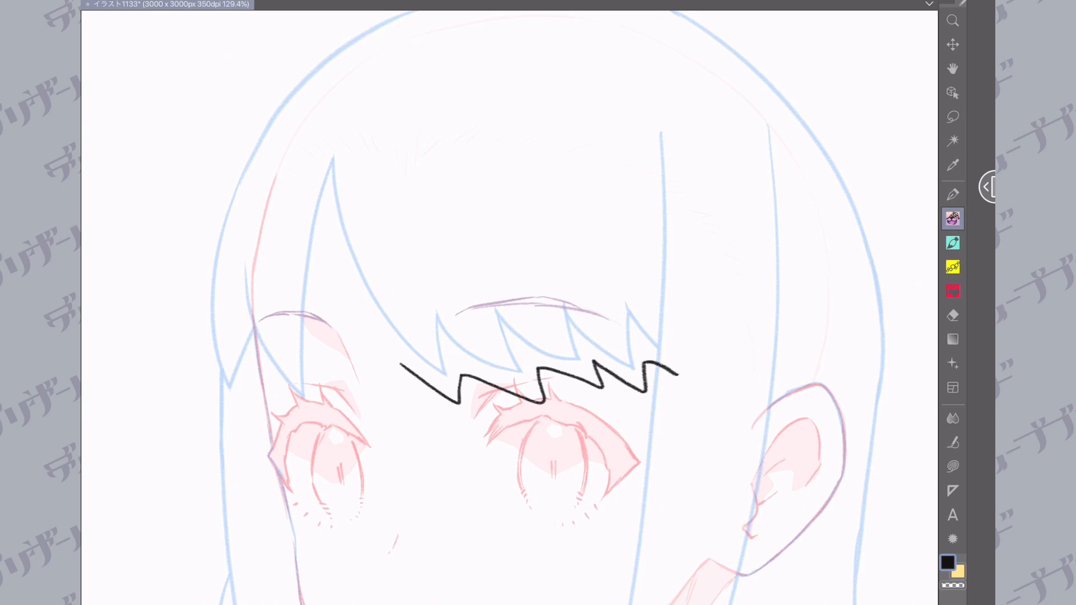
key(ctrl+z)
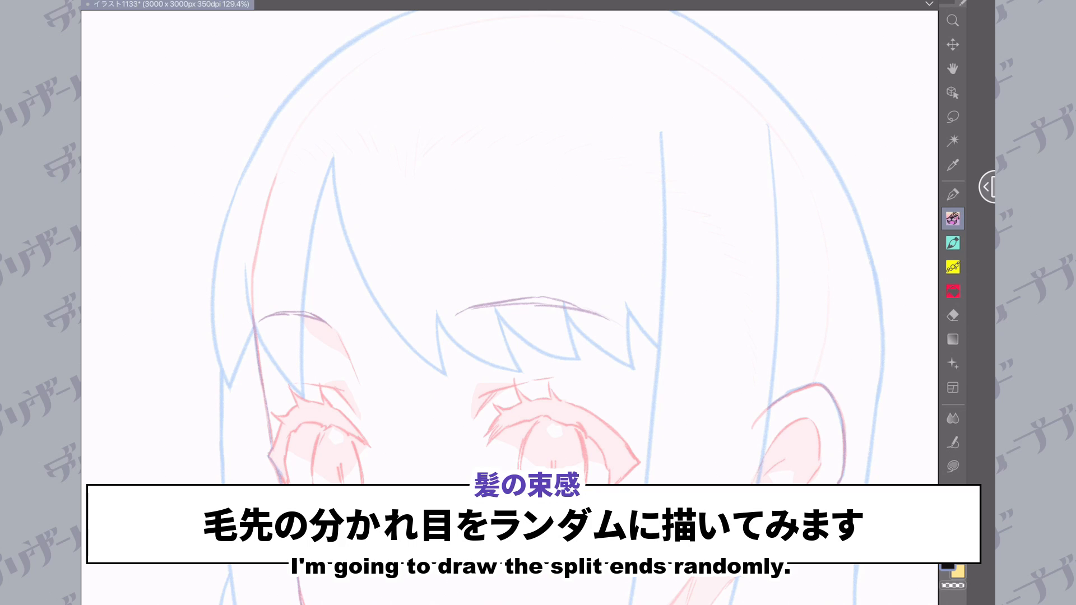
Step: Ink the long parting curve of the main bangs in black and draw the first uneven split tips at its end
mouse_move(333, 151)
mouse_down()
mouse_move(394, 330)
mouse_move(451, 382)
mouse_up()
drag(421, 343, 474, 372)
mouse_move(456, 314)
mouse_down()
mouse_move(511, 368)
mouse_move(496, 371)
mouse_up()
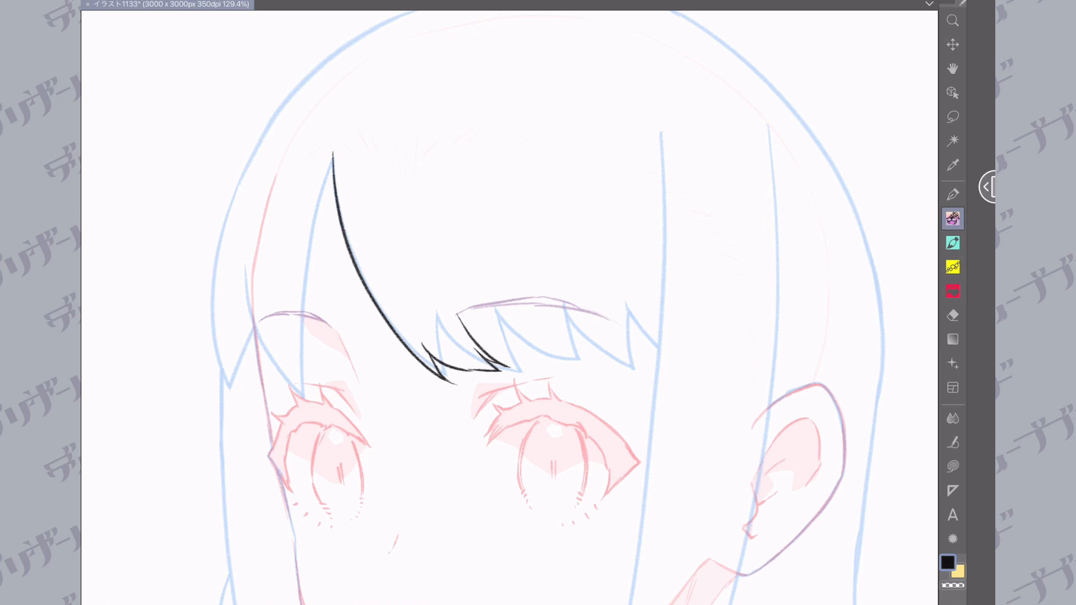
Step: Mark the cut positions and bundle rhythm around the first fringe tips with small arrowheads and wavy strokes, and undo the marks
mouse_move(424, 337)
mouse_down()
mouse_move(415, 323)
mouse_move(413, 337)
mouse_move(464, 310)
mouse_up()
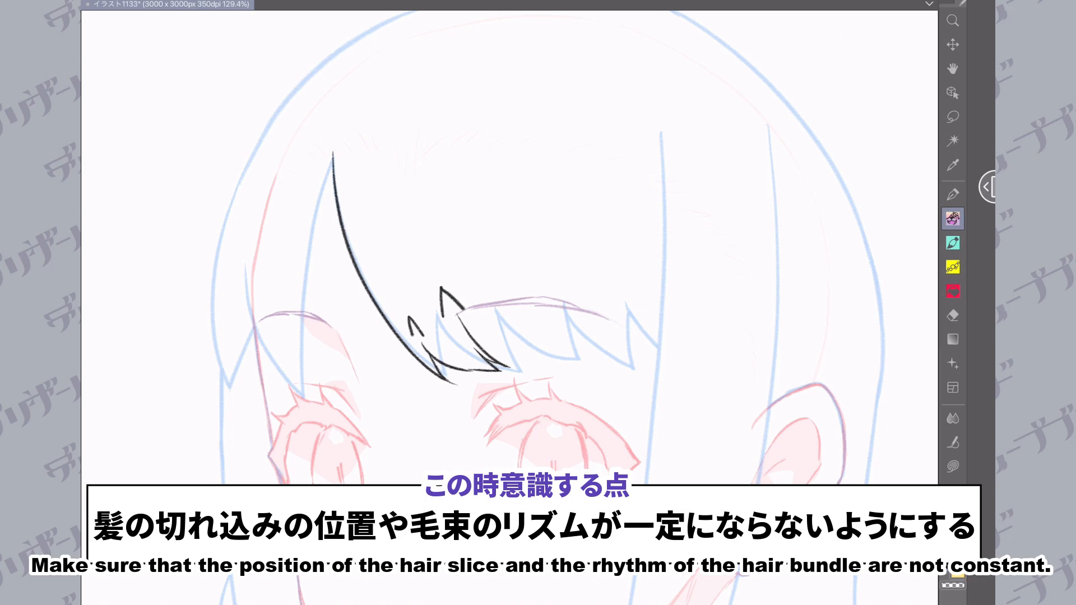
mouse_move(463, 347)
mouse_down()
mouse_move(473, 348)
mouse_move(464, 337)
mouse_up()
mouse_move(448, 379)
mouse_down()
mouse_move(512, 383)
mouse_move(535, 372)
mouse_up()
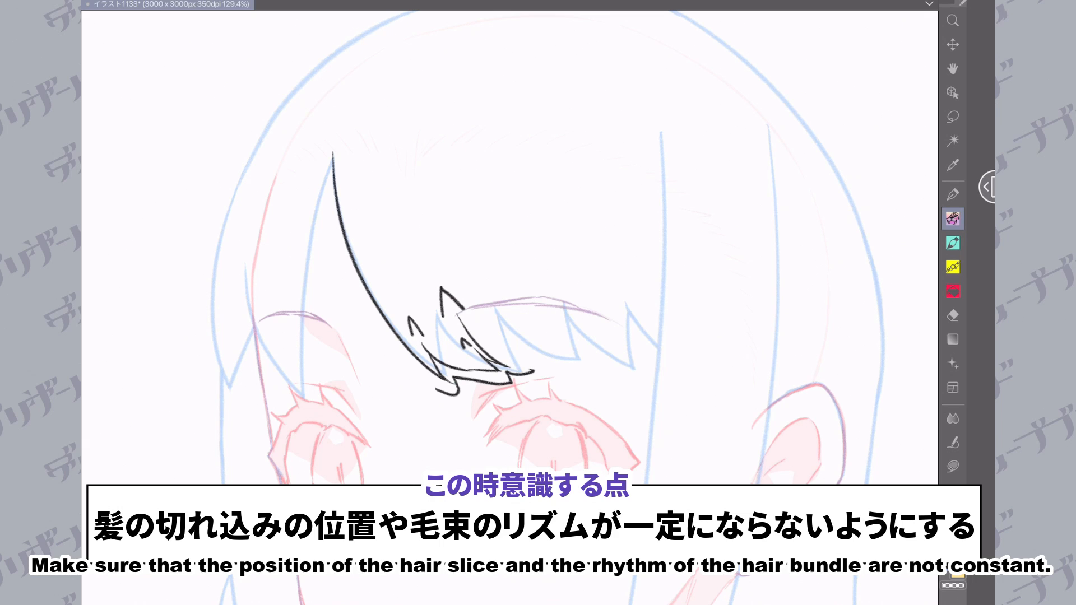
drag(452, 403, 455, 421)
key(ctrl+z)
key(ctrl+z)
key(ctrl+z)
key(ctrl+z)
key(ctrl+z)
Step: Continue the main bangs toward the front side lock with split tips of varying length, spacing and notch height
mouse_move(497, 300)
mouse_down()
mouse_move(538, 366)
mouse_move(503, 355)
mouse_move(529, 363)
mouse_up()
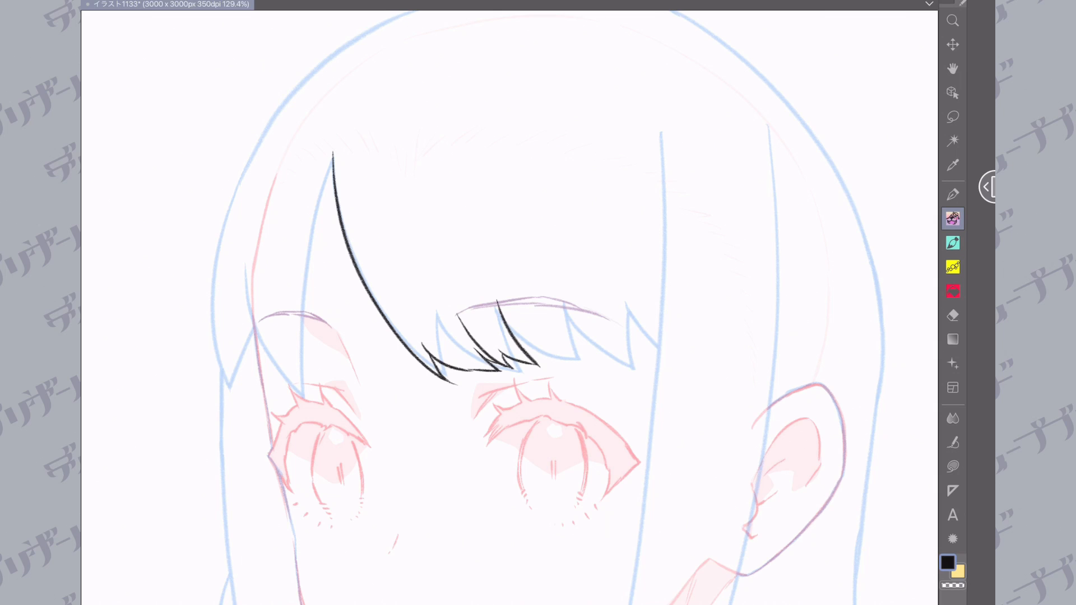
drag(479, 269, 572, 361)
mouse_move(538, 263)
mouse_down()
mouse_move(595, 360)
mouse_move(556, 350)
mouse_move(590, 362)
mouse_up()
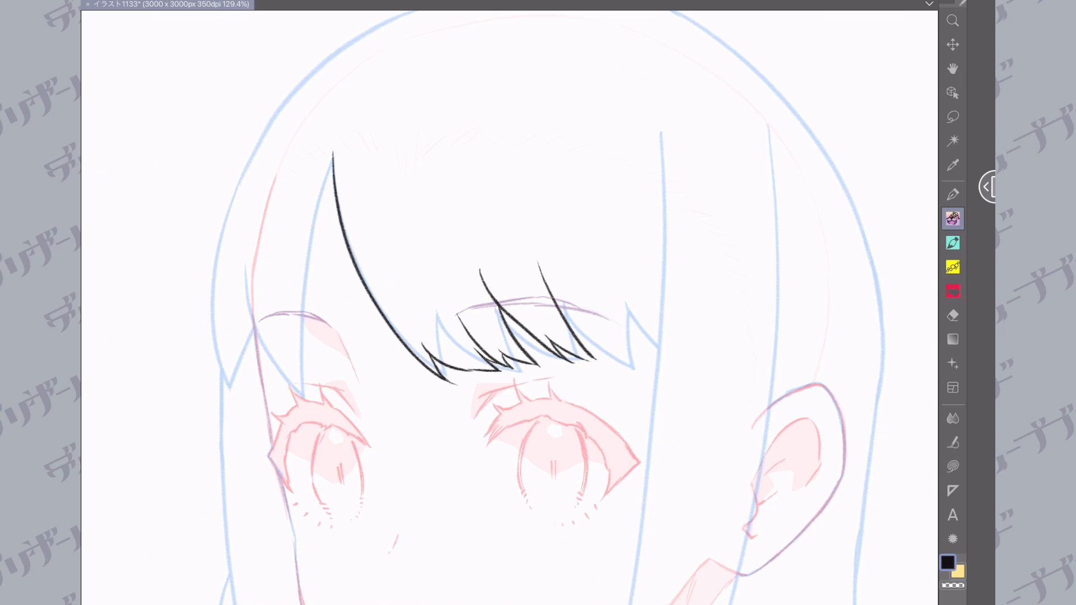
mouse_move(551, 332)
mouse_down()
mouse_move(598, 362)
mouse_move(587, 357)
mouse_move(599, 349)
mouse_move(638, 360)
mouse_up()
mouse_move(612, 291)
mouse_down()
mouse_move(652, 355)
mouse_move(638, 360)
mouse_move(648, 356)
mouse_up()
drag(622, 317, 657, 343)
scroll(510, 307, down, 5)
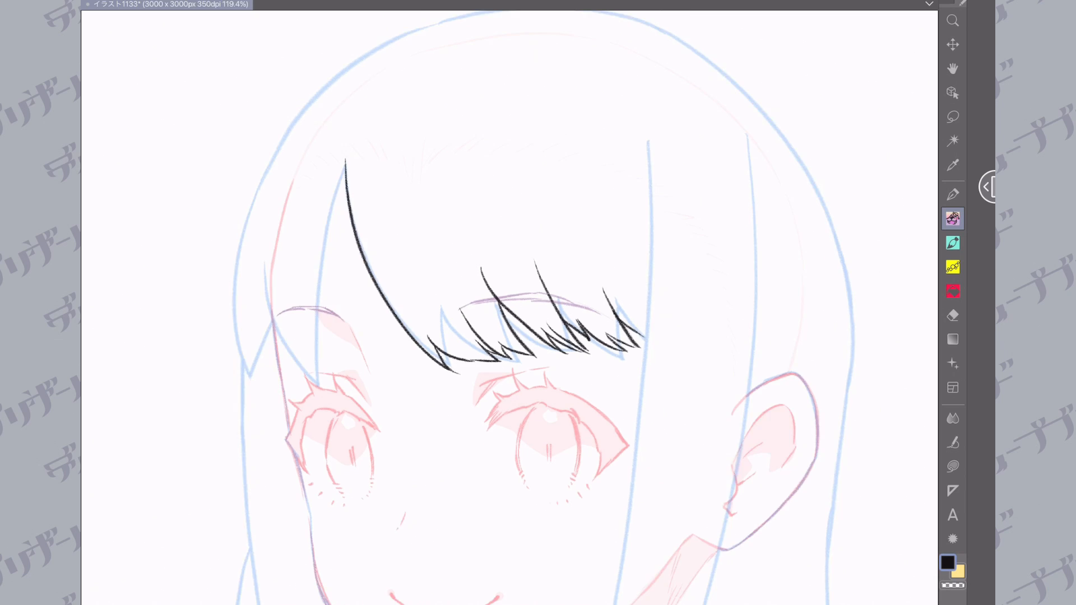
scroll(509, 308, up, 3)
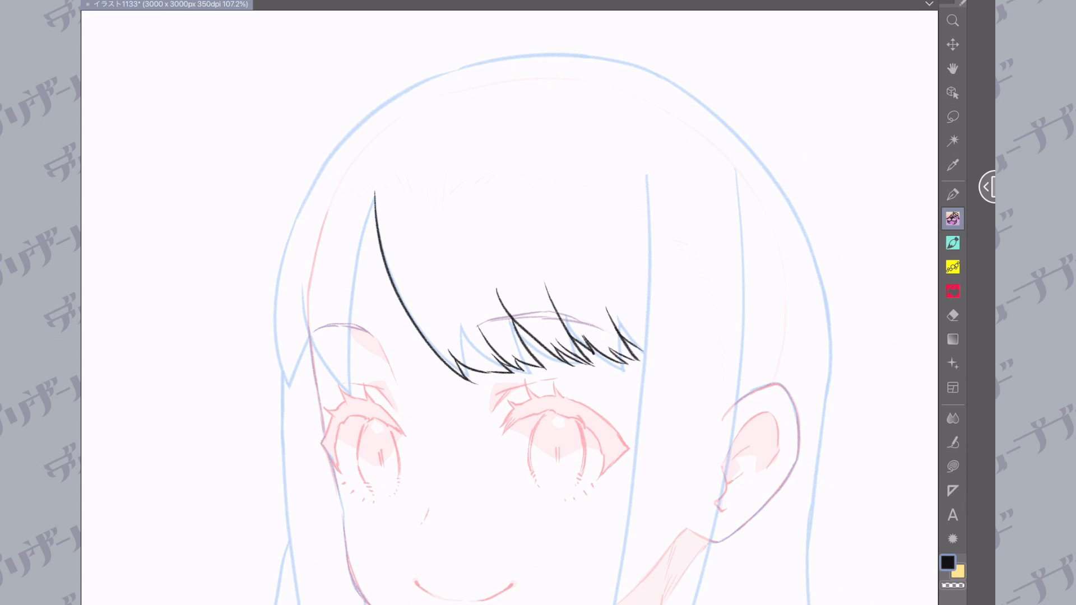
scroll(509, 308, up, 2)
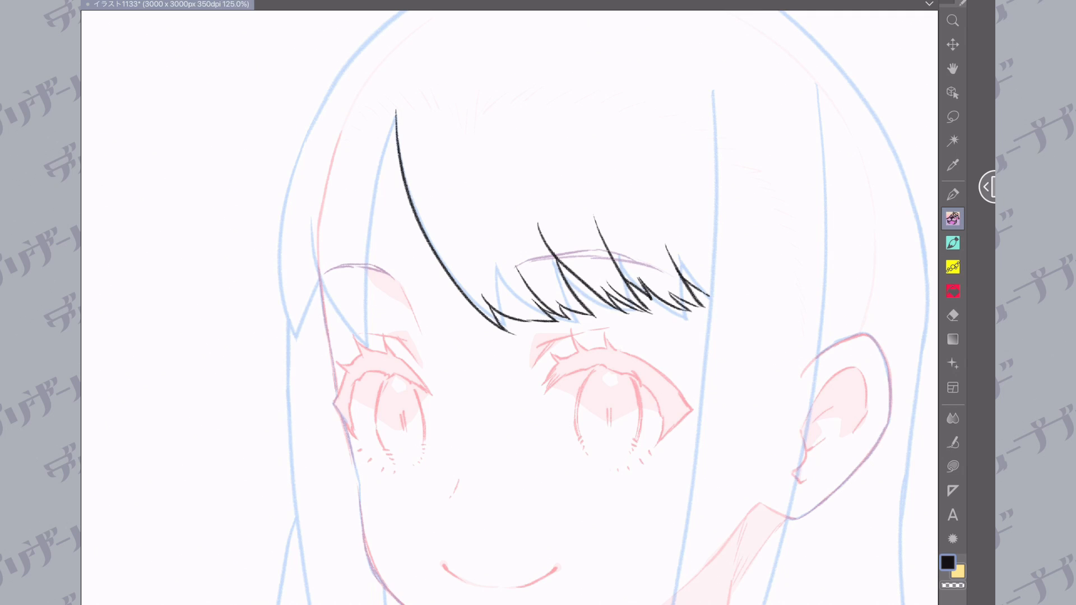
Step: Mark the different notch heights along the bangs with small upward arrowheads, and undo the marks
scroll(492, 240, down, 2)
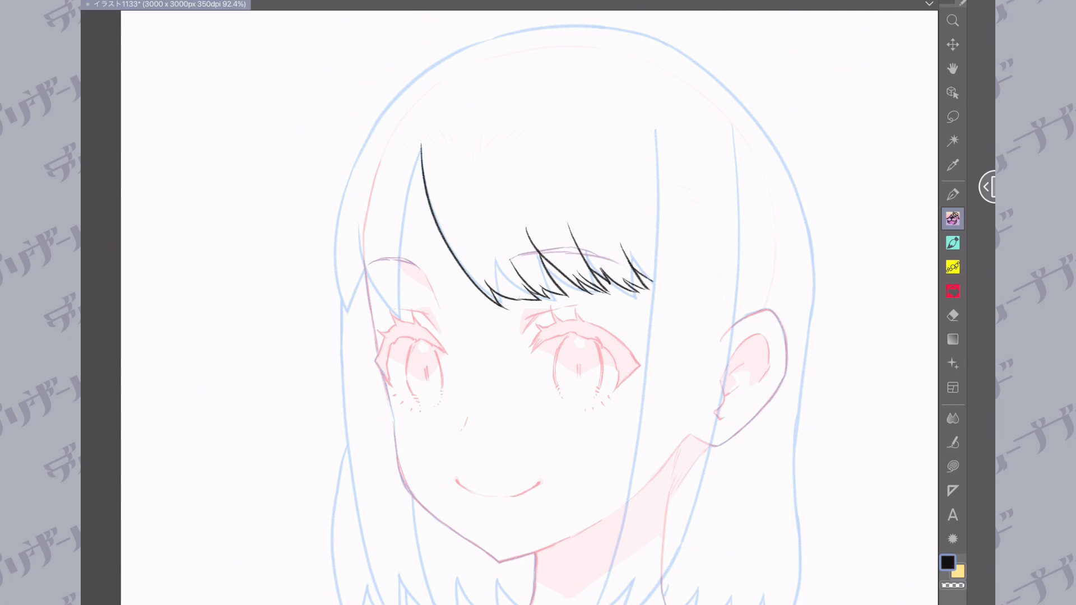
mouse_move(538, 229)
mouse_down()
mouse_move(522, 222)
mouse_move(504, 259)
mouse_move(557, 229)
mouse_up()
mouse_move(590, 263)
mouse_down()
mouse_move(594, 252)
mouse_move(603, 262)
mouse_up()
mouse_move(614, 254)
mouse_down()
mouse_move(617, 234)
mouse_move(628, 245)
mouse_up()
drag(477, 275, 493, 275)
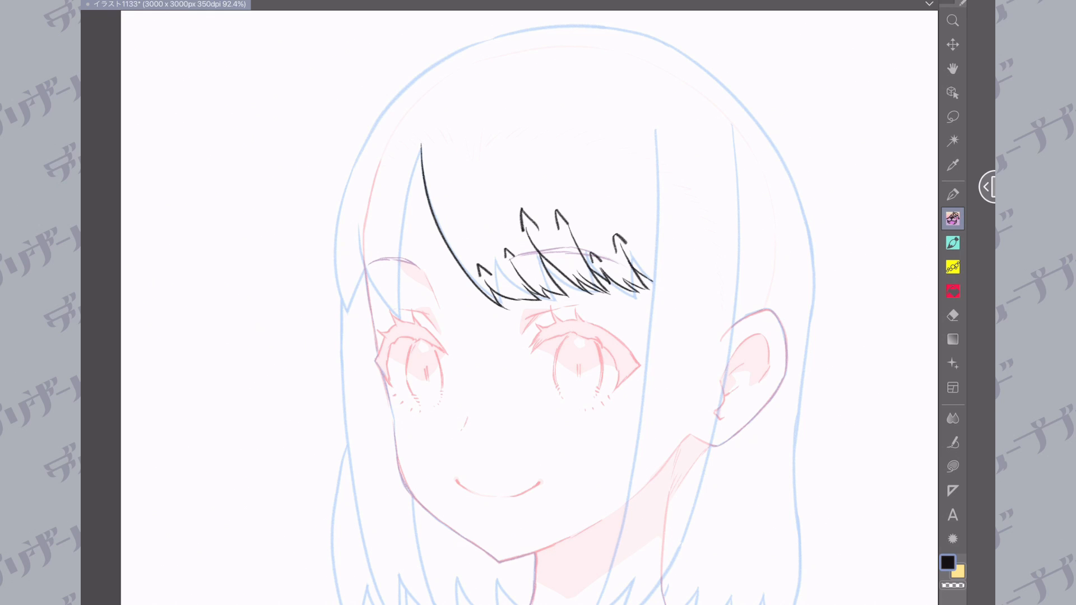
scroll(574, 185, up, 2)
key(ctrl+z)
key(ctrl+z)
key(ctrl+z)
key(ctrl+z)
key(ctrl+z)
key(ctrl+z)
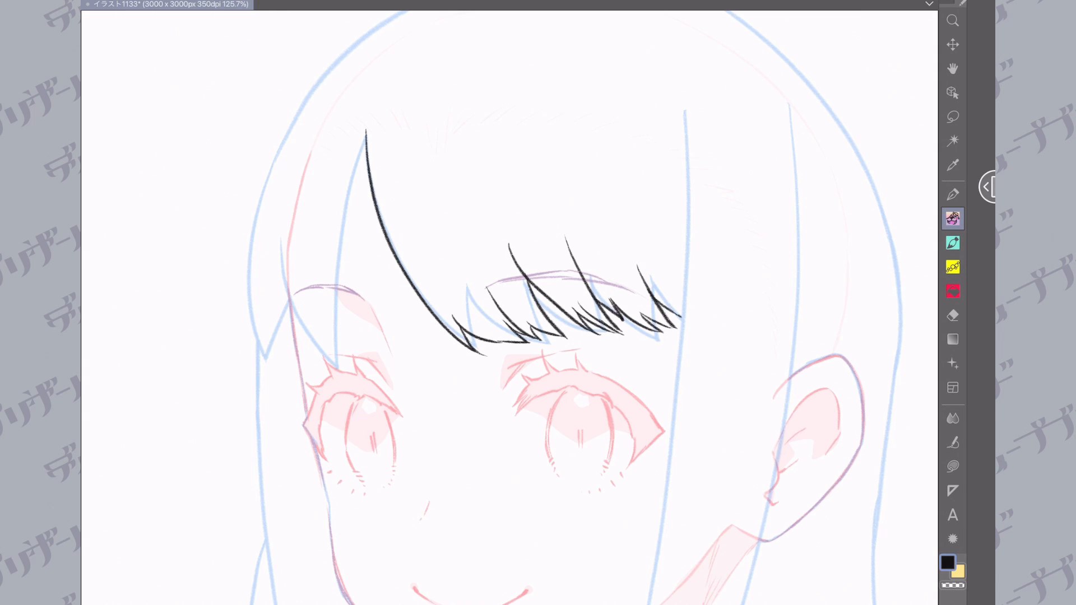
Step: Ink the other side of the parting with a long curve and irregular pointed strands above the far eye
scroll(504, 280, down, 1)
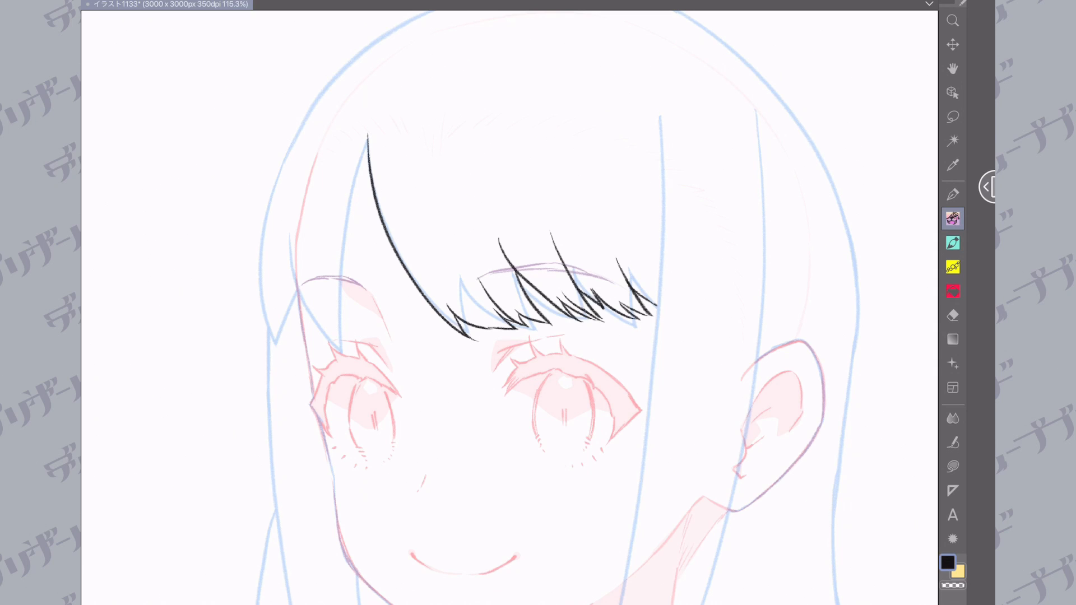
scroll(510, 308, down, 2)
scroll(510, 307, up, 4)
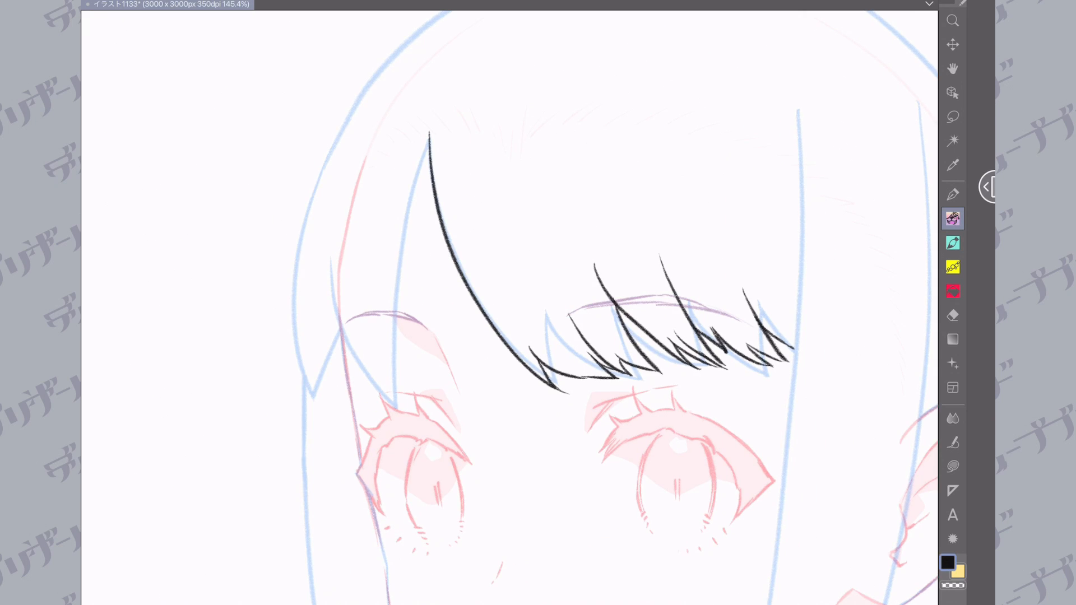
drag(430, 140, 388, 381)
drag(382, 294, 393, 413)
drag(331, 251, 379, 399)
drag(363, 361, 386, 401)
drag(334, 328, 337, 404)
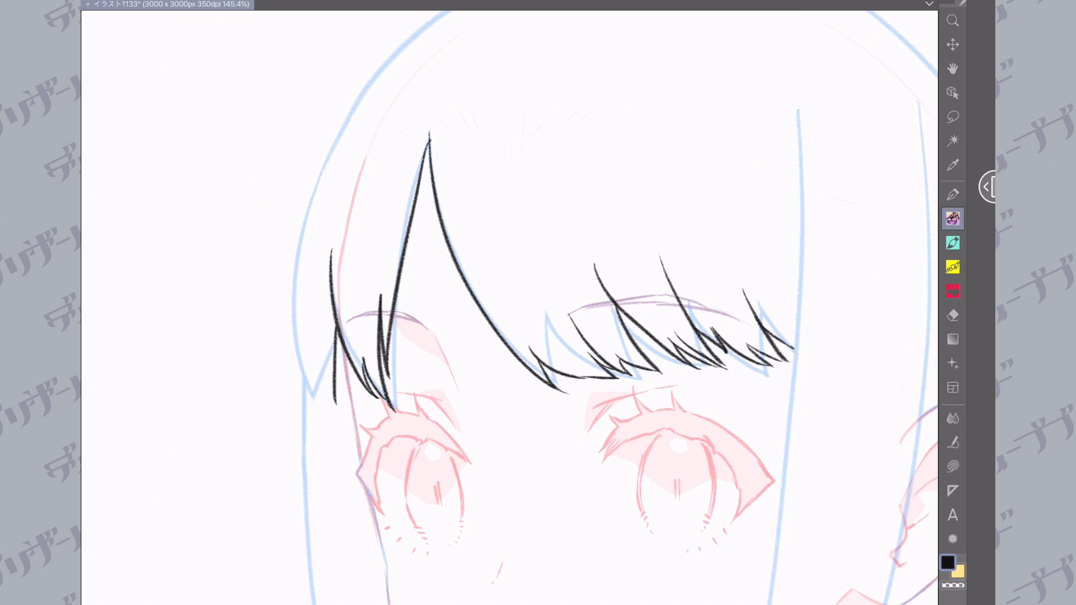
Step: Draw the outermost fringe tuft on the far side with a curved outer edge and uneven split tips
drag(317, 311, 336, 412)
drag(359, 88, 289, 401)
key(ctrl+z)
mouse_move(342, 118)
mouse_down()
mouse_move(298, 398)
mouse_move(309, 393)
mouse_up()
key(ctrl+z)
drag(313, 353, 321, 385)
drag(328, 387, 339, 415)
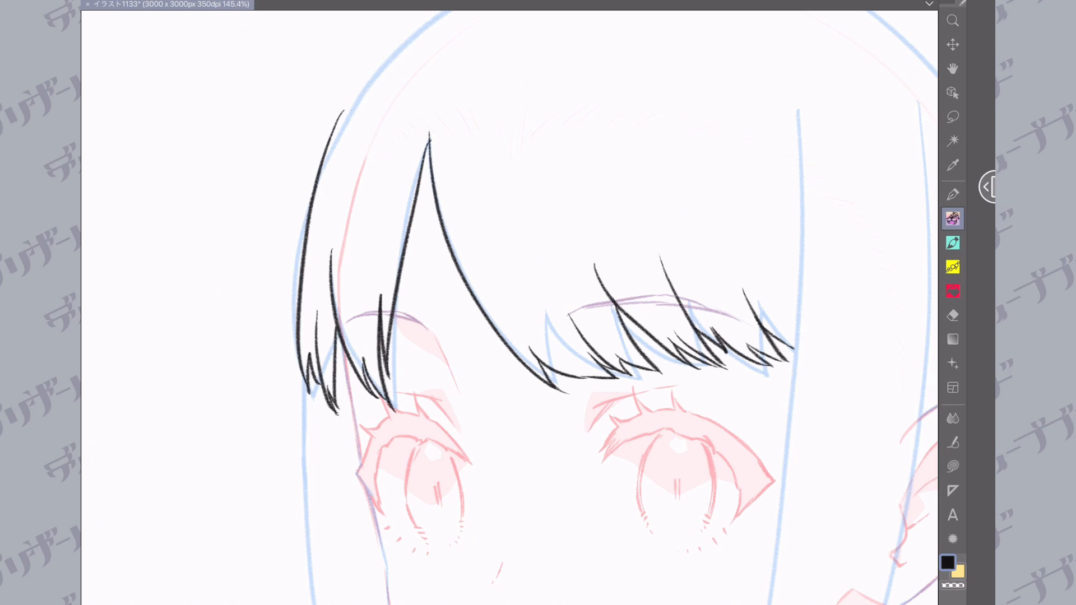
Step: Circle the two side locks beside the face with small ovals, and undo the marks
scroll(510, 308, down, 3)
scroll(330, 217, down, 3)
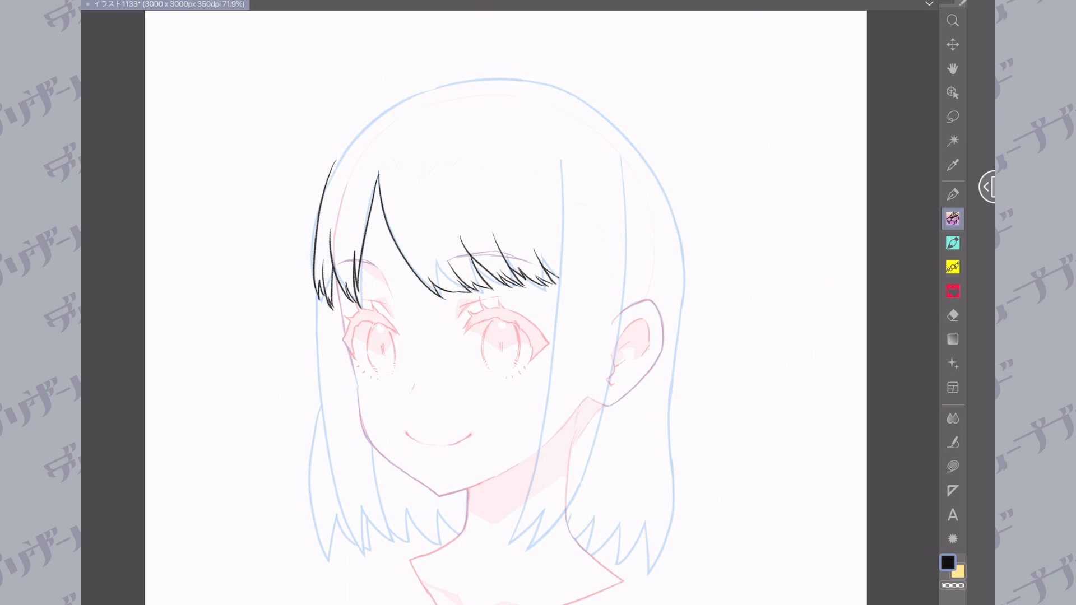
scroll(479, 289, up, 1)
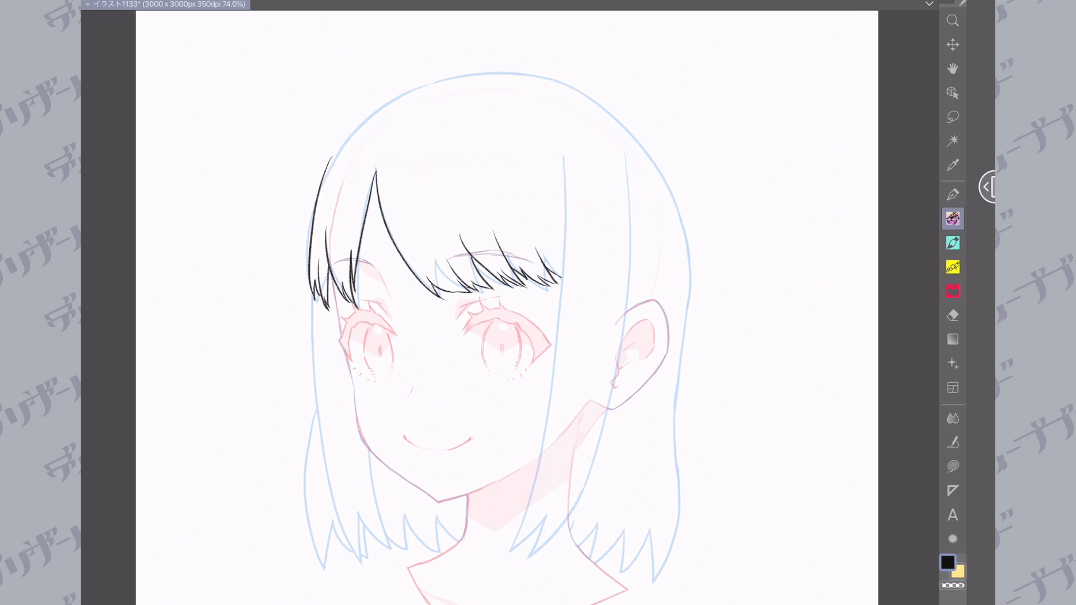
scroll(857, 479, up, 2)
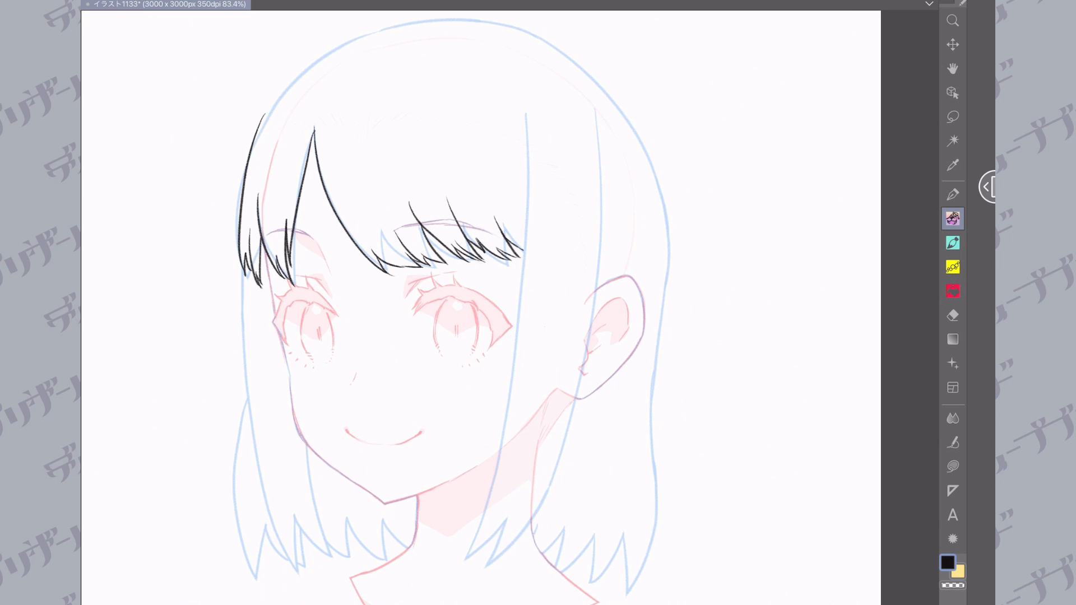
mouse_move(547, 325)
mouse_down()
mouse_move(534, 363)
mouse_move(546, 325)
mouse_up()
drag(261, 324, 259, 326)
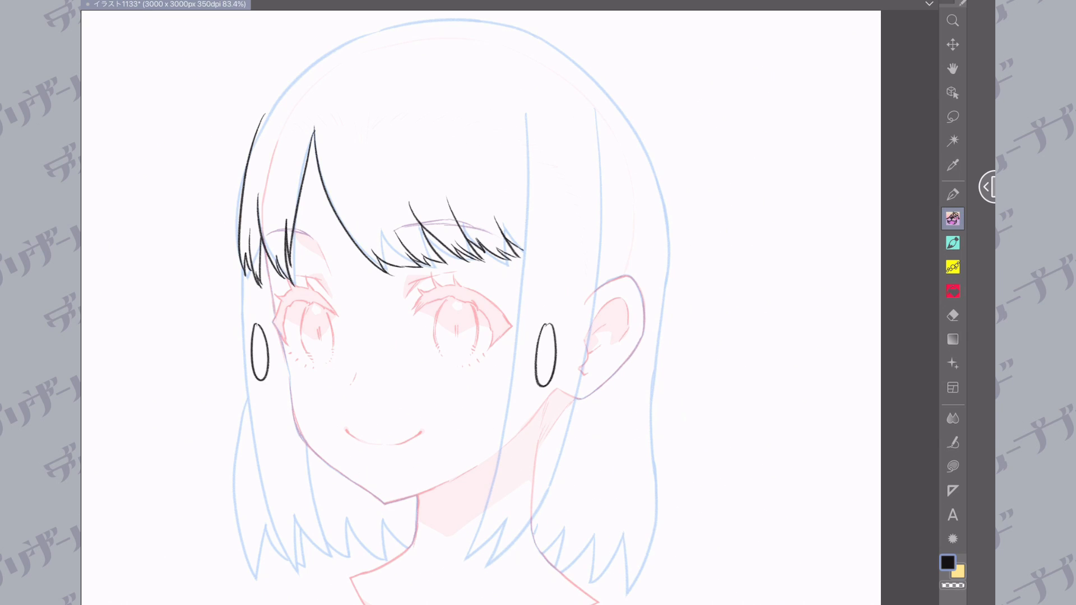
key(ctrl+z)
key(ctrl+z)
Step: Ink the side lock in front of the ear with two long curved edges tapering into several overlapping split strands
scroll(566, 56, down, 2)
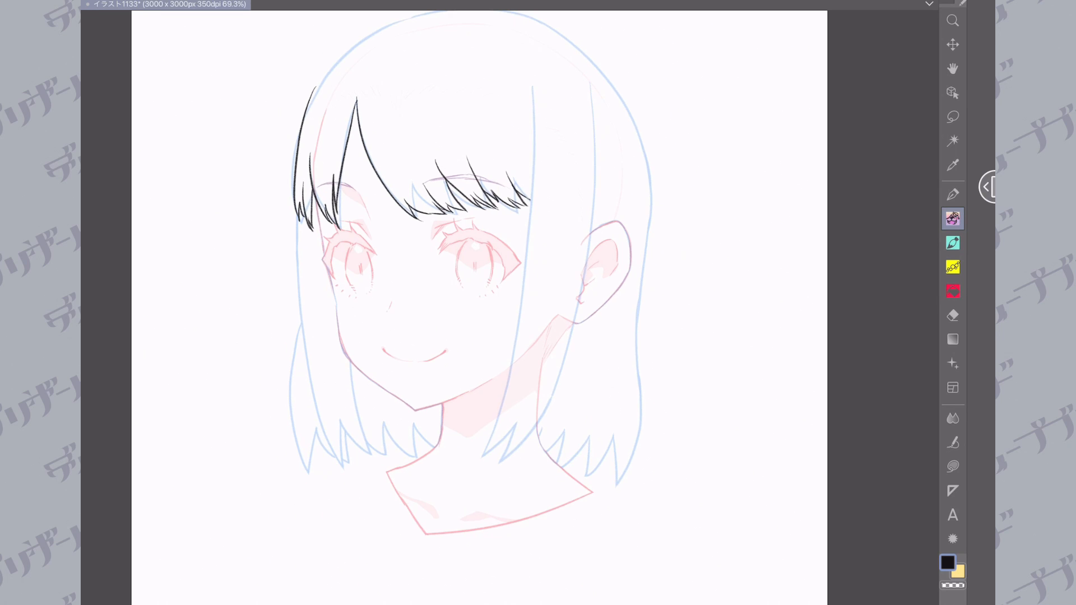
drag(526, 86, 528, 280)
drag(525, 283, 476, 470)
drag(535, 367, 488, 447)
drag(516, 393, 494, 431)
drag(586, 72, 531, 433)
drag(549, 366, 493, 462)
drag(520, 401, 475, 476)
drag(517, 422, 490, 463)
Step: Erase excess line at the side lock's tip and redraw a short strand stroke there
key(e)
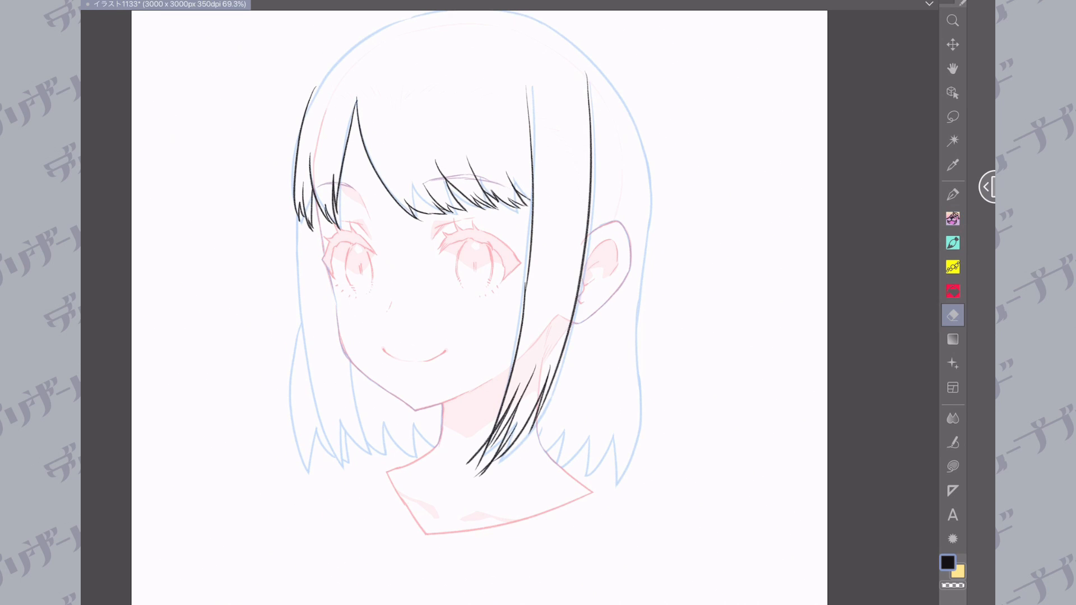
scroll(502, 592, up, 5)
mouse_move(448, 336)
mouse_down()
mouse_move(466, 298)
mouse_move(474, 329)
mouse_up()
key(p)
mouse_move(487, 257)
mouse_down()
mouse_move(494, 233)
mouse_move(478, 273)
mouse_up()
Step: Sketch two long parallel curved strokes across the neck and collar, and undo them
drag(451, 119, 365, 400)
drag(402, 142, 310, 426)
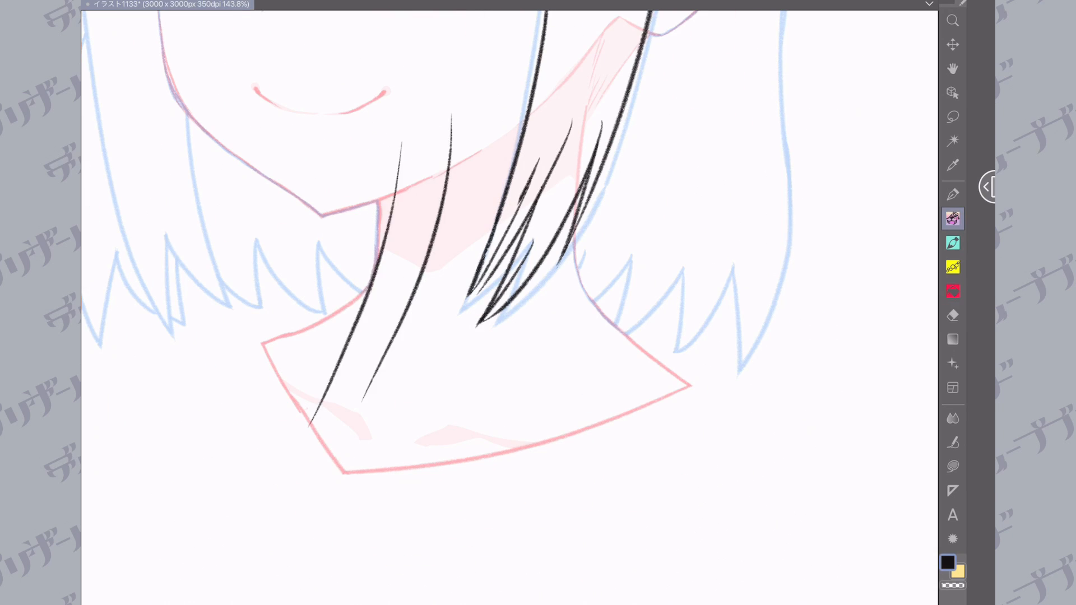
key(ctrl+z)
key(ctrl+z)
Step: Erase the stray upper end of the inner strand line in the side lock to clean up its split tips
key(e)
drag(540, 158, 518, 203)
key(p)
scroll(509, 307, up, 3)
key(e)
key(p)
scroll(509, 308, down, 5)
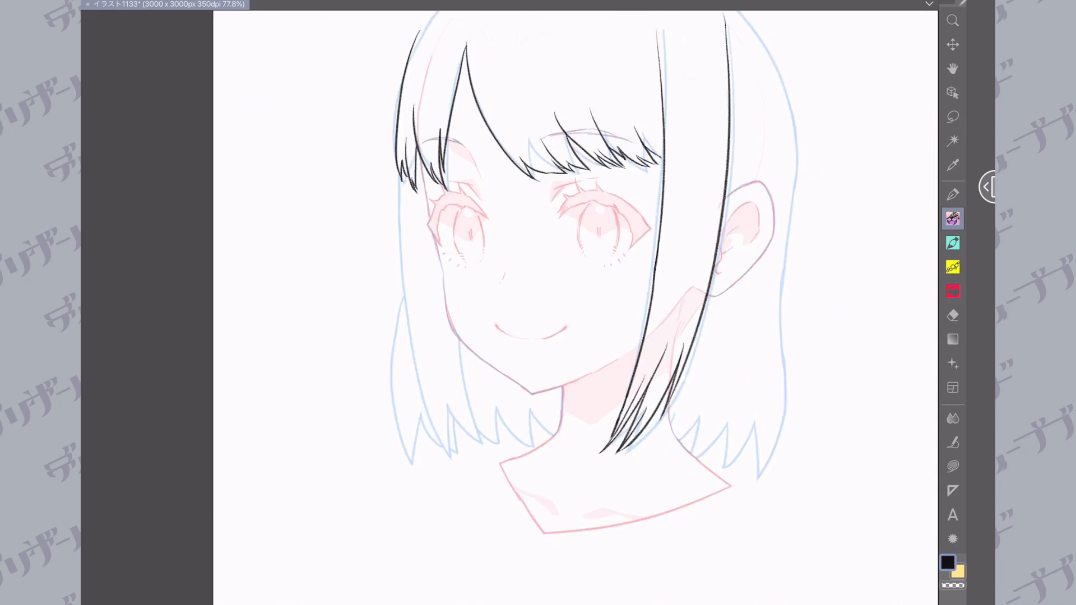
Step: Ink the far side lock beside the cheek with long curved edges tapering into overlapping split tips
scroll(510, 308, up, 1)
drag(451, 159, 497, 429)
drag(510, 329, 532, 434)
drag(477, 337, 518, 445)
key(e)
scroll(603, 276, down, 2)
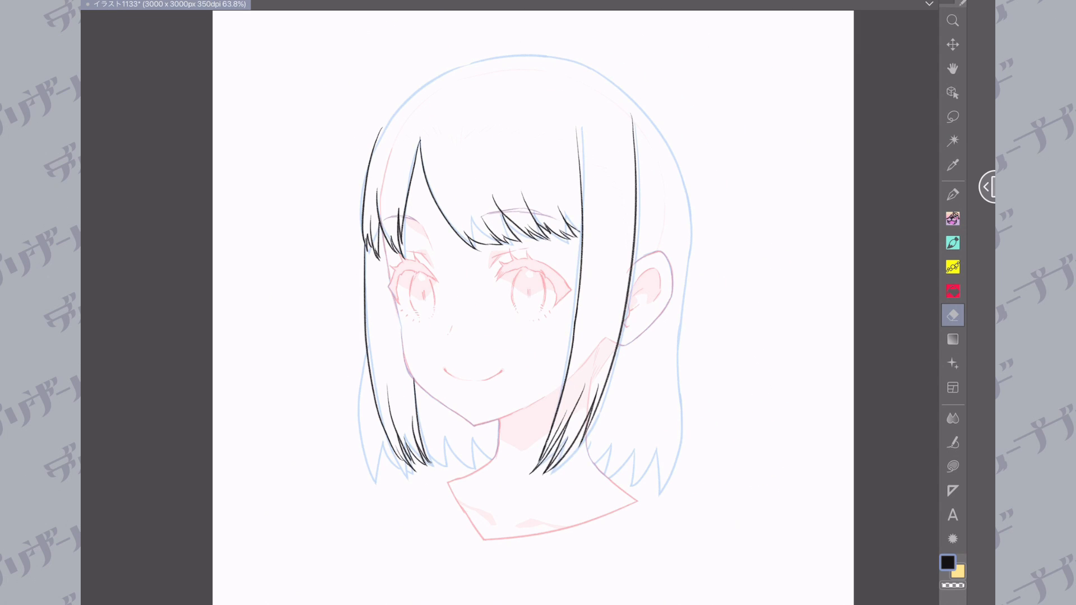
Step: Add a short tapering strand stroke at the tip of the side lock in front of the ear
scroll(600, 264, up, 1)
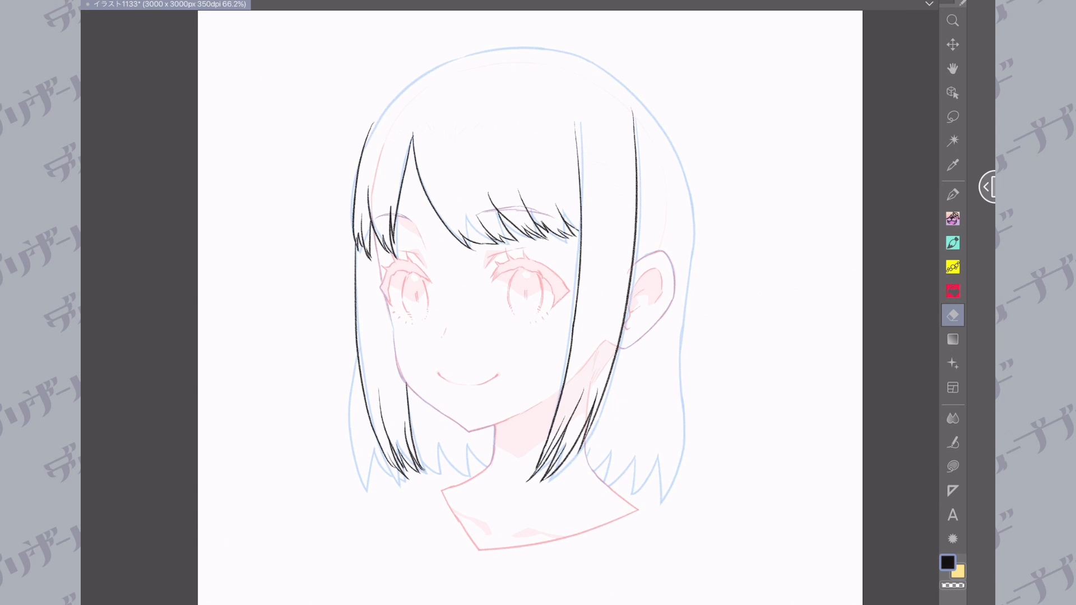
scroll(530, 308, up, 2)
key(p)
drag(465, 447, 436, 492)
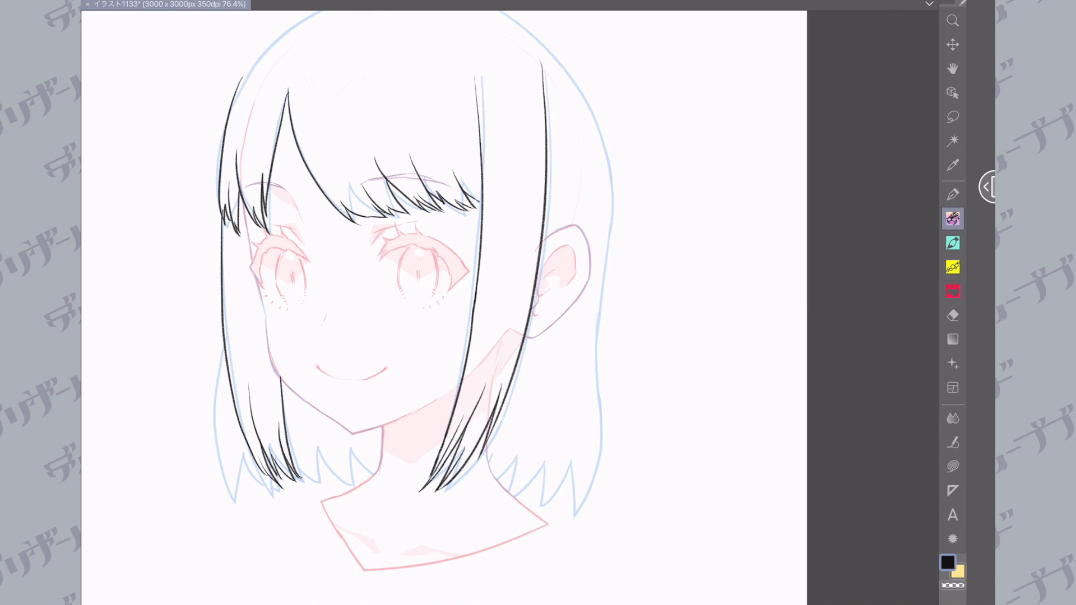
mouse_move(549, 104)
mouse_down()
mouse_move(579, 154)
mouse_move(602, 462)
mouse_move(580, 456)
mouse_up()
key(ctrl+z)
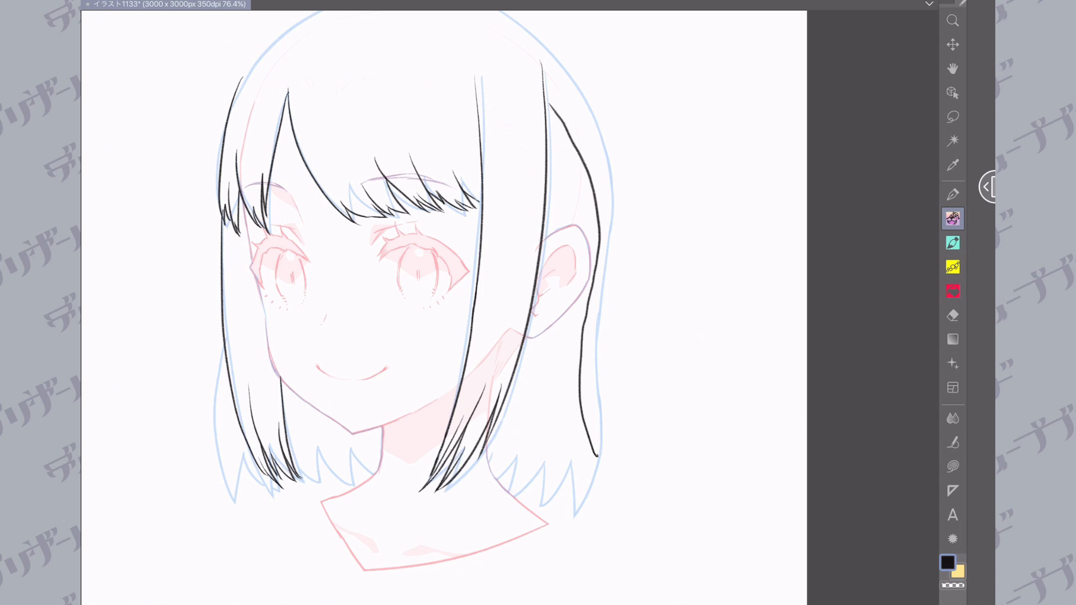
key(ctrl+z)
Step: Sketch a ribbon of hair down the back of the head that flips over near the ear, hatching its underside
drag(557, 54, 605, 272)
mouse_move(565, 66)
mouse_down()
mouse_move(533, 173)
mouse_move(604, 277)
mouse_move(607, 447)
mouse_up()
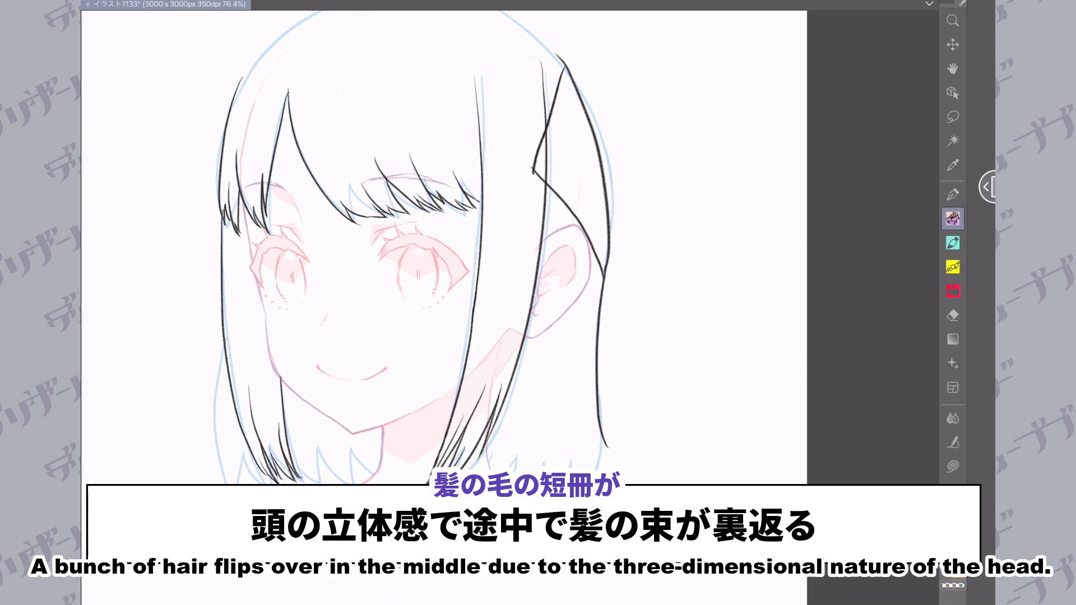
mouse_move(587, 234)
mouse_down()
mouse_move(566, 469)
mouse_move(622, 465)
mouse_up()
drag(568, 344, 601, 272)
drag(565, 373, 600, 303)
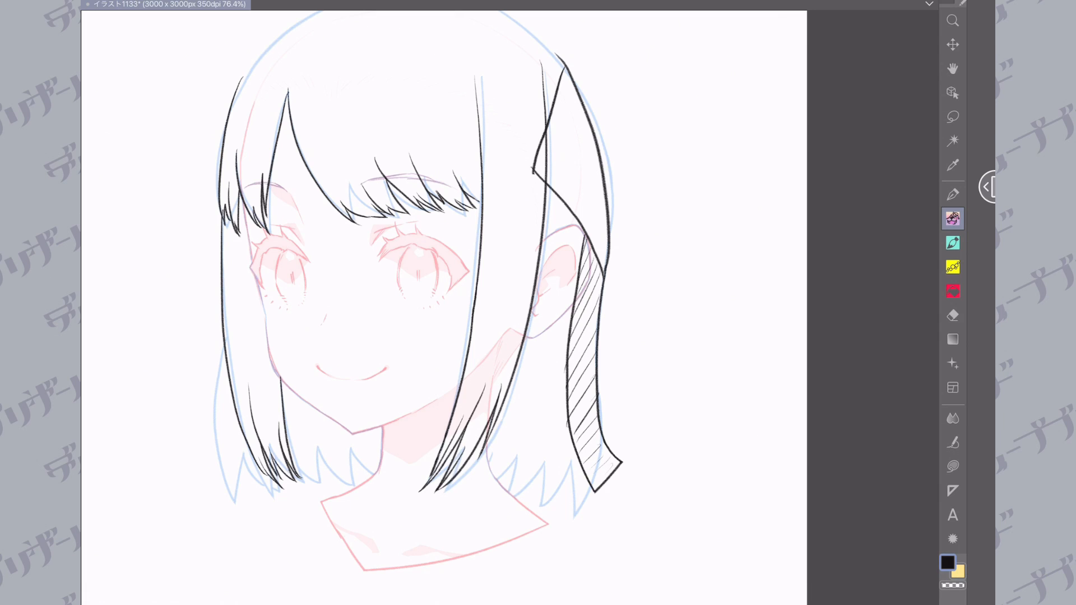
key(e)
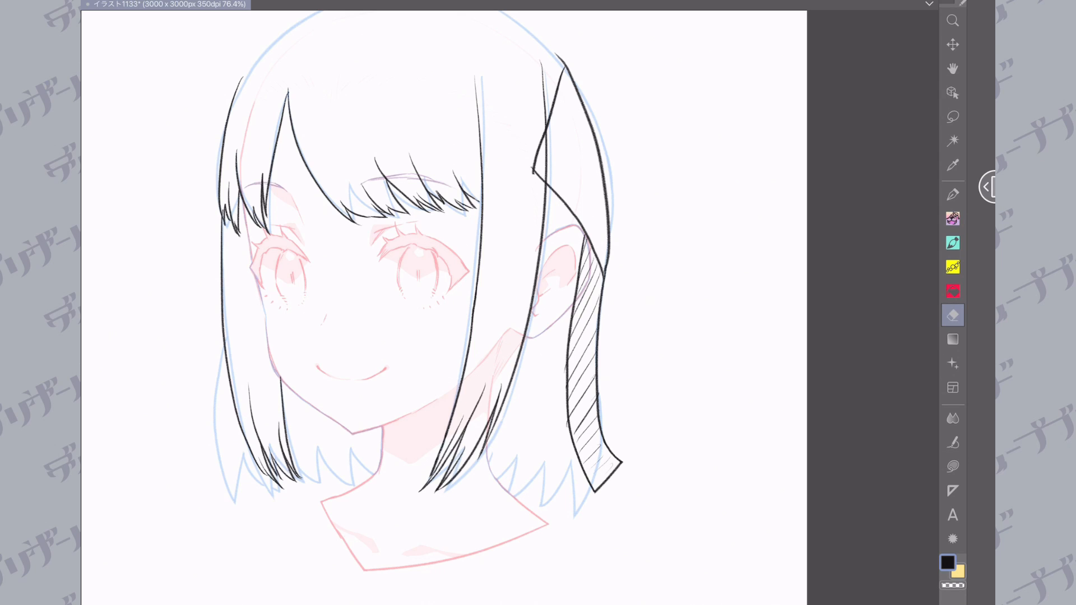
Step: Ink short strands above the ear and the curved outer contour along the back of the head
key(p)
drag(548, 154, 569, 216)
drag(493, 25, 606, 252)
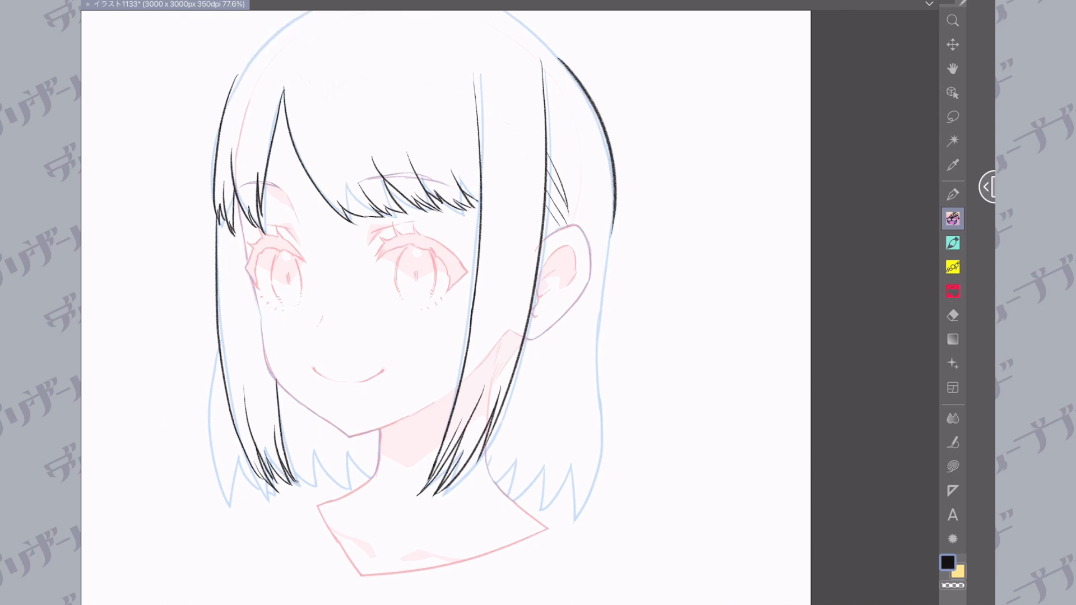
Step: Continue the back hair's outer contour down past the ear and add a short inner fold line behind the earlobe
scroll(561, 280, up, 3)
drag(604, 142, 580, 389)
drag(563, 243, 576, 319)
scroll(561, 280, up, 3)
drag(575, 43, 586, 119)
scroll(505, 303, down, 3)
Step: Ink the back hair's hem behind the near side lock with irregular split tips and a few long inner strands
scroll(504, 302, up, 3)
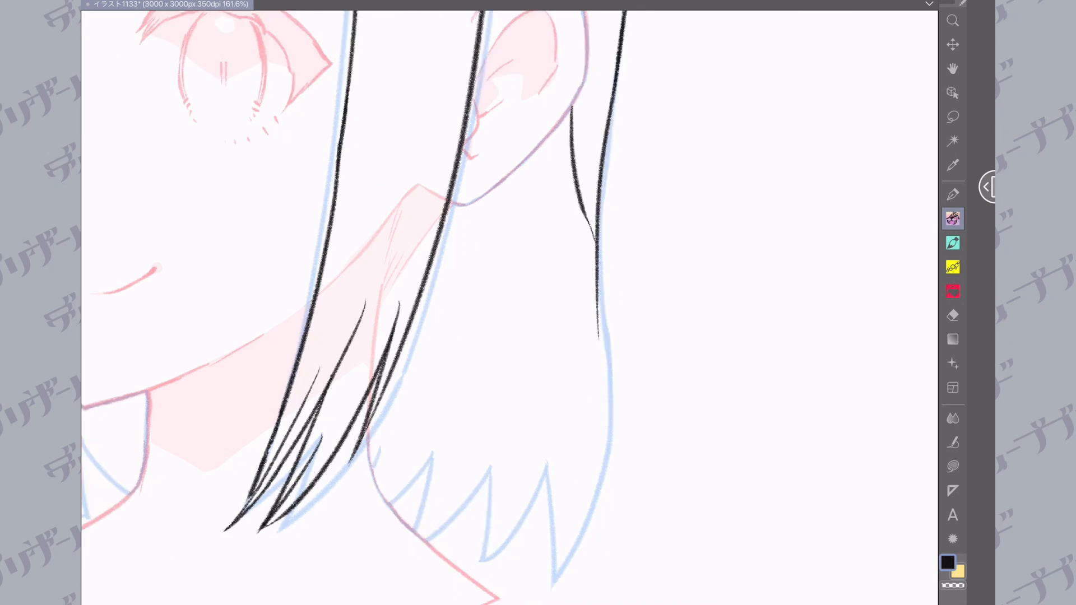
drag(585, 359, 540, 503)
drag(555, 385, 509, 495)
drag(505, 377, 464, 482)
drag(494, 431, 469, 480)
drag(478, 283, 415, 438)
drag(441, 297, 387, 411)
scroll(504, 302, down, 3)
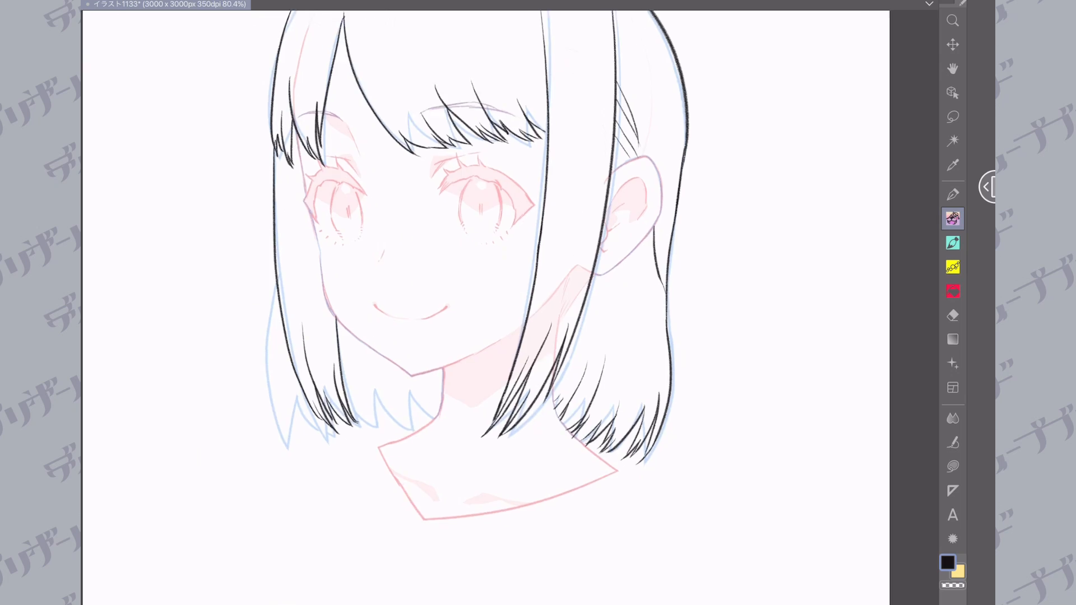
Step: Ink the outer edge of the back hair beyond the far side lock, with overlapping strands at its ends
scroll(505, 303, up, 2)
mouse_move(439, 156)
mouse_down()
mouse_move(420, 316)
mouse_move(449, 394)
mouse_up()
scroll(534, 224, down, 2)
key(e)
mouse_move(476, 271)
mouse_down()
mouse_move(476, 306)
mouse_move(540, 359)
mouse_up()
key(p)
key(e)
key(p)
Step: Add short curved split strands along the back hair's hem between the far side lock and the neck
drag(557, 297, 583, 351)
drag(558, 321, 584, 361)
drag(600, 297, 647, 356)
drag(631, 304, 663, 338)
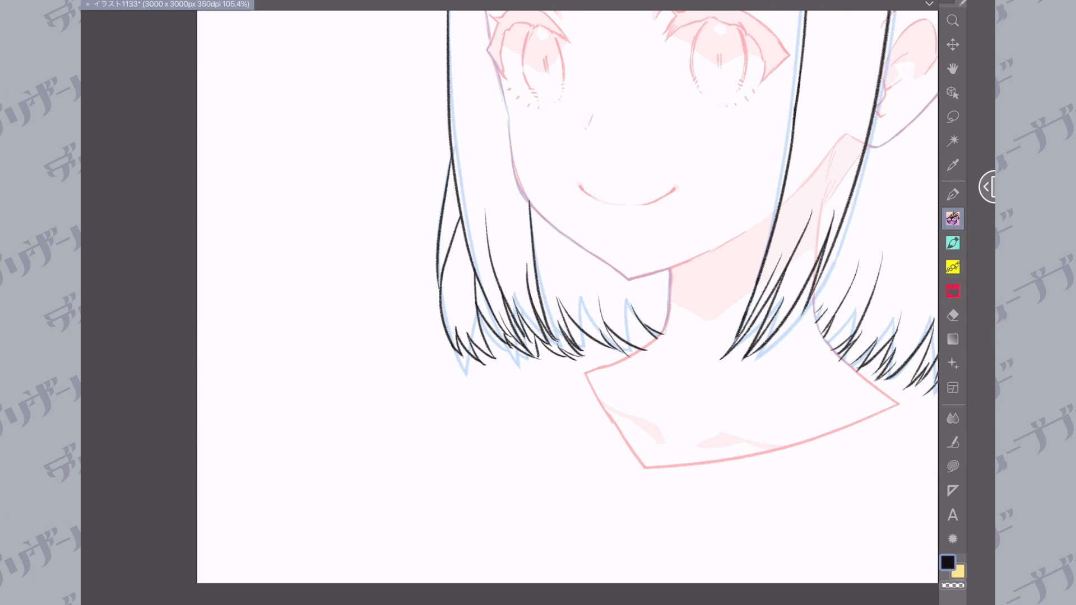
Step: Ink the crown contour over the top of the head, joining it to the hair outlines on both sides
scroll(510, 303, down, 2)
drag(541, 145, 638, 314)
drag(637, 308, 513, 530)
drag(536, 141, 547, 151)
key(e)
scroll(510, 302, down, 3)
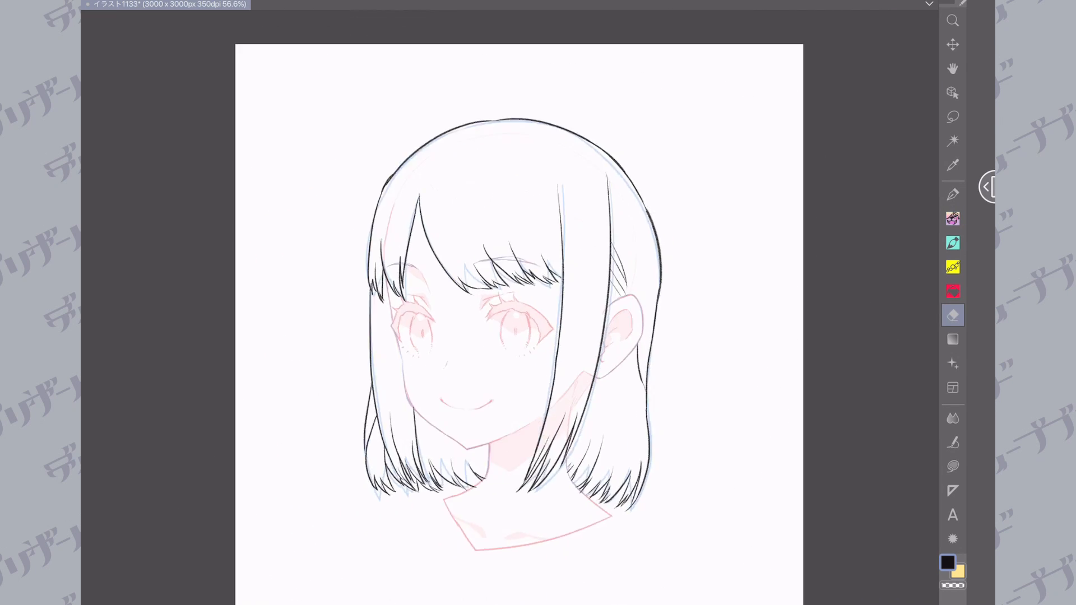
Step: Draw several black inner flow lines through the bangs, following the curve of the head
scroll(510, 302, up, 2)
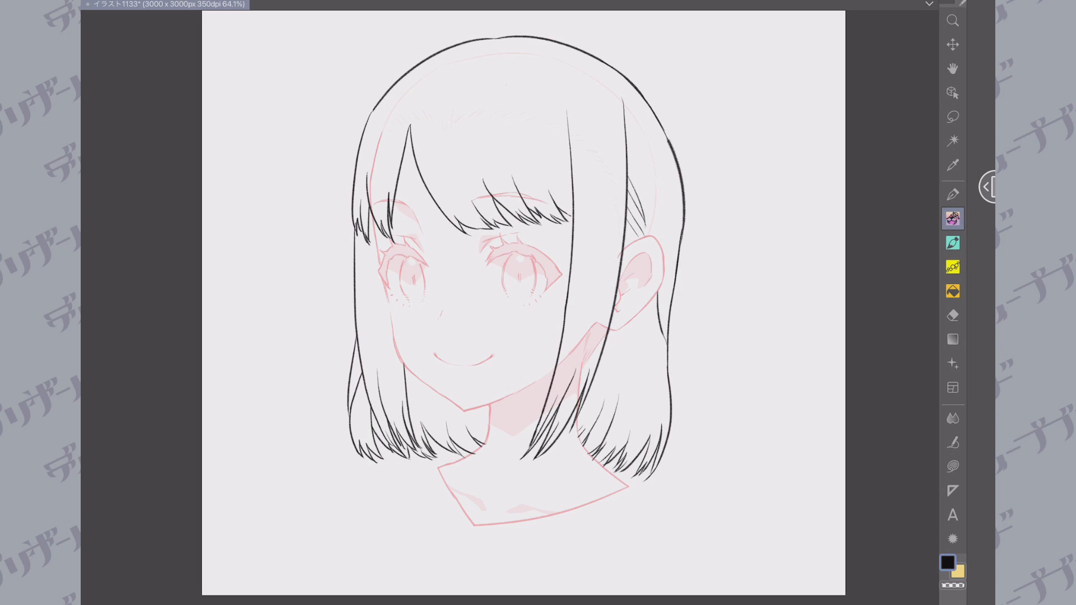
drag(507, 85, 547, 155)
drag(475, 99, 501, 167)
mouse_move(467, 124)
mouse_down()
mouse_move(477, 158)
mouse_move(460, 178)
mouse_up()
drag(400, 100, 377, 173)
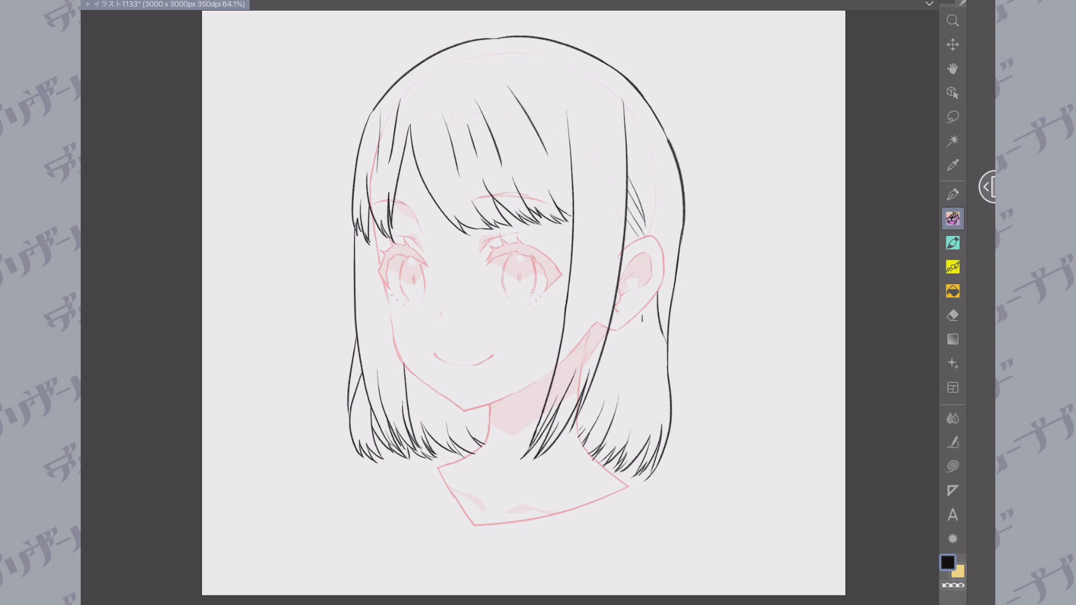
Step: Add black flow lines to the back hair below the ear, the far side lock and the hair beside the neck
drag(643, 321, 632, 402)
drag(627, 319, 615, 384)
drag(616, 329, 602, 386)
drag(370, 251, 374, 377)
mouse_move(381, 290)
mouse_down()
mouse_move(385, 389)
mouse_move(430, 431)
mouse_up()
drag(436, 390, 439, 423)
drag(455, 405, 460, 434)
Step: Add long black flow lines along the back of the head and down the near side lock
drag(639, 103, 670, 199)
drag(602, 124, 611, 278)
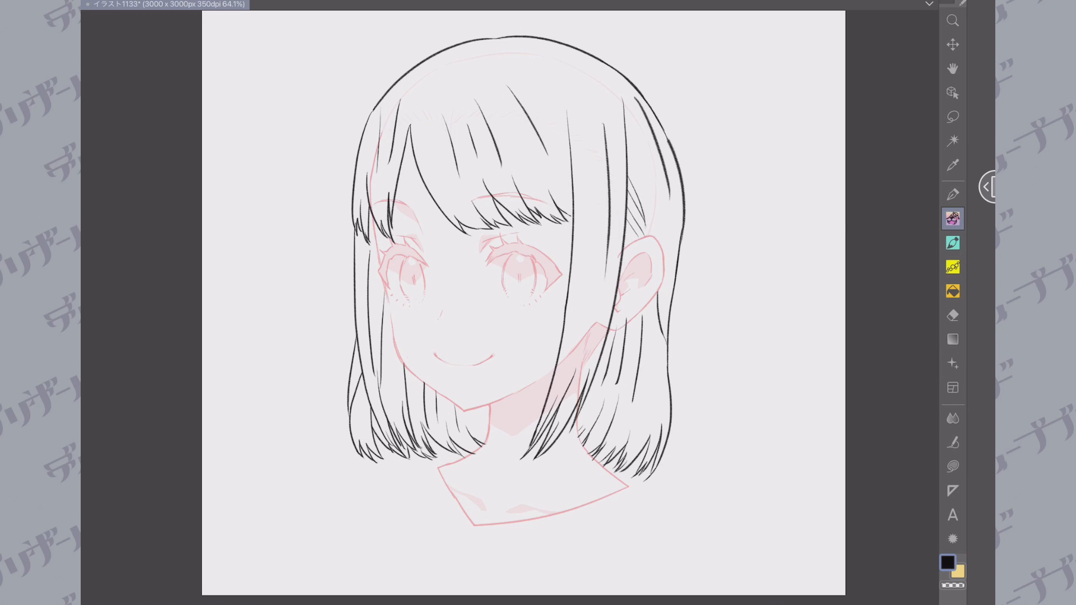
drag(598, 201, 591, 287)
drag(586, 193, 580, 272)
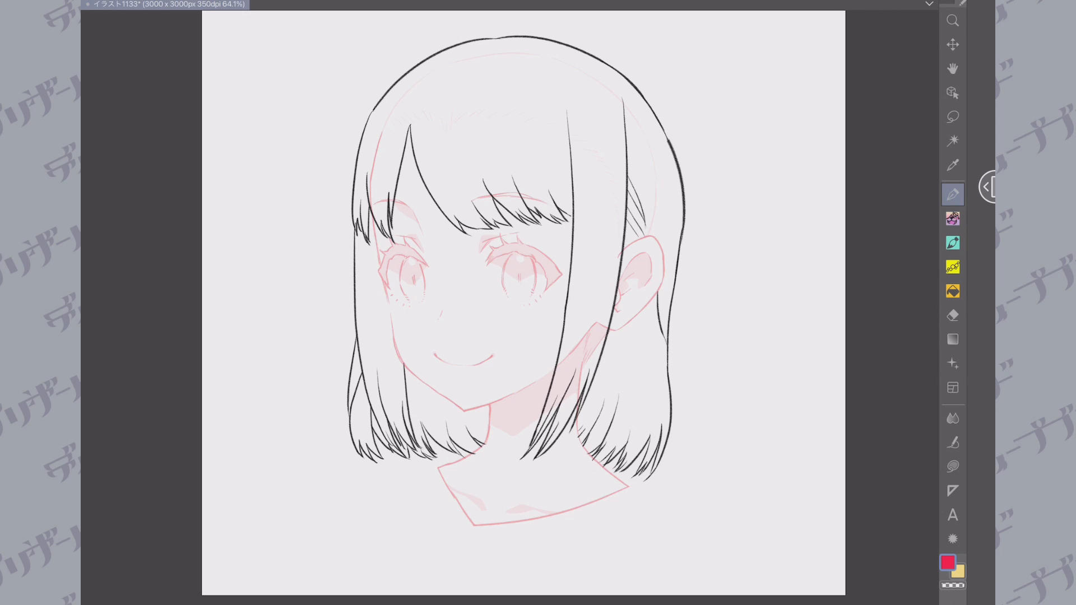
Step: Draw three red arrows down the bangs to show the hair flowing along the head
scroll(524, 302, up, 1)
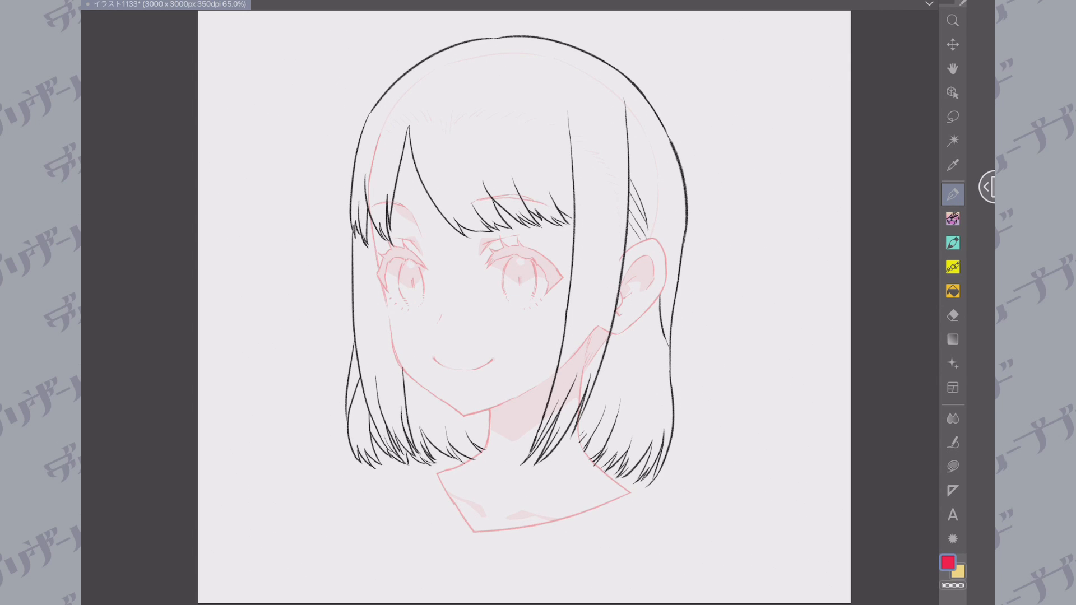
scroll(496, 302, up, 2)
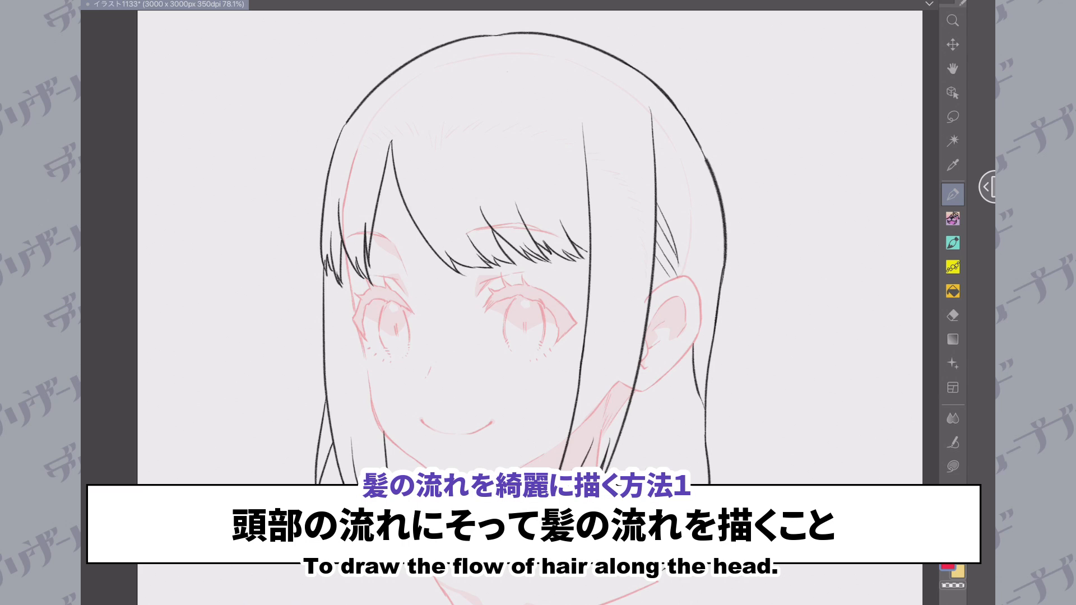
drag(508, 73, 554, 200)
drag(432, 97, 463, 198)
drag(382, 104, 361, 215)
drag(355, 197, 369, 209)
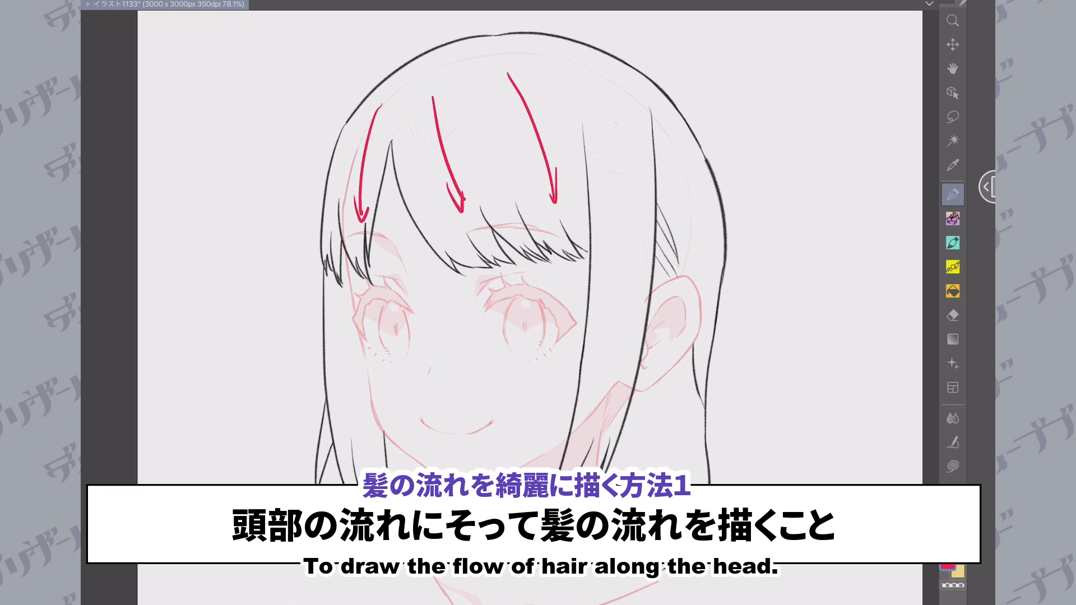
Step: Draw red flow arrows down the near side lock and along the back of the head above the ear
drag(617, 125, 606, 373)
drag(623, 330, 600, 364)
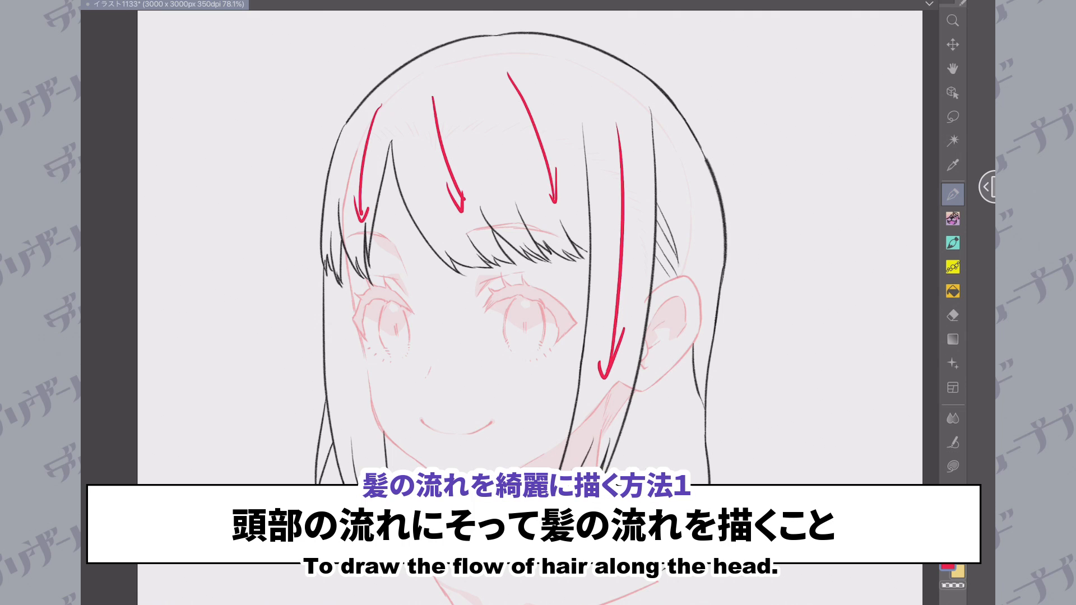
scroll(538, 169, down, 1)
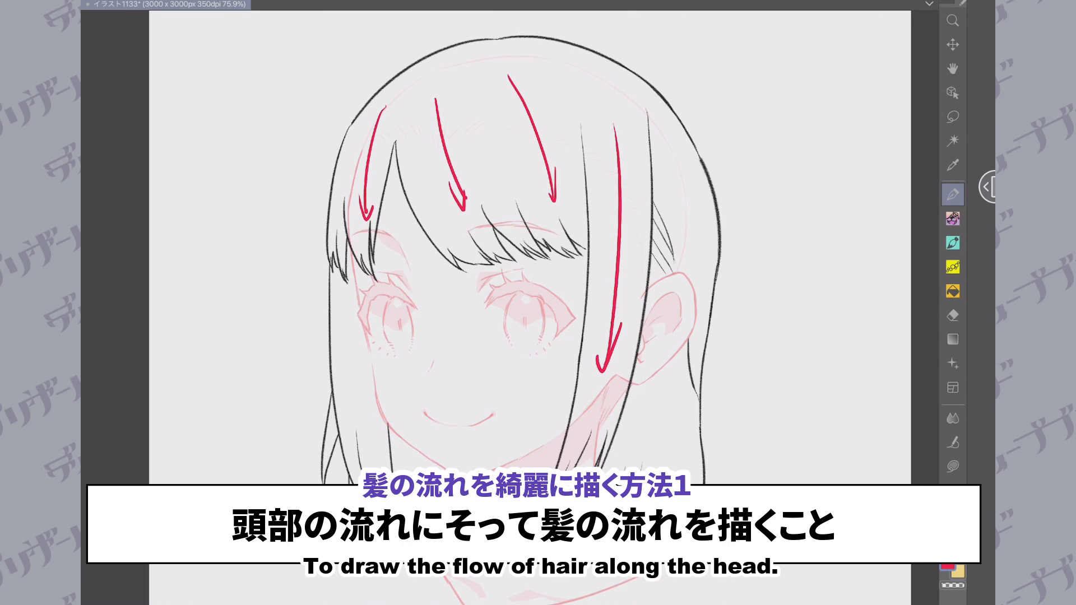
scroll(530, 252, up, 1)
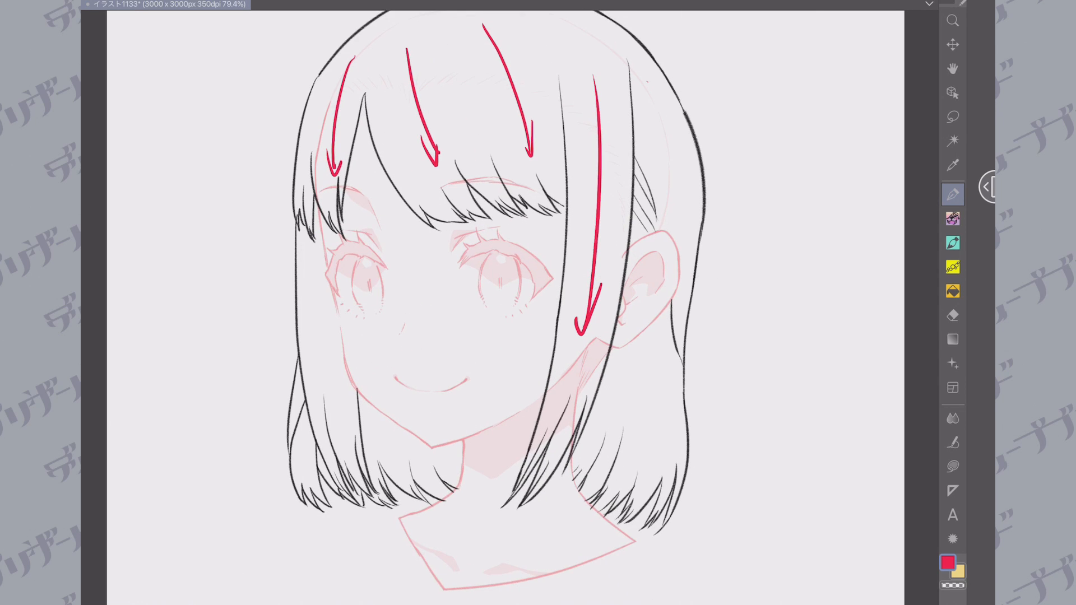
drag(649, 83, 678, 231)
Step: Draw two red flow arrows curving inward through the back hair below the ear
drag(654, 325, 618, 508)
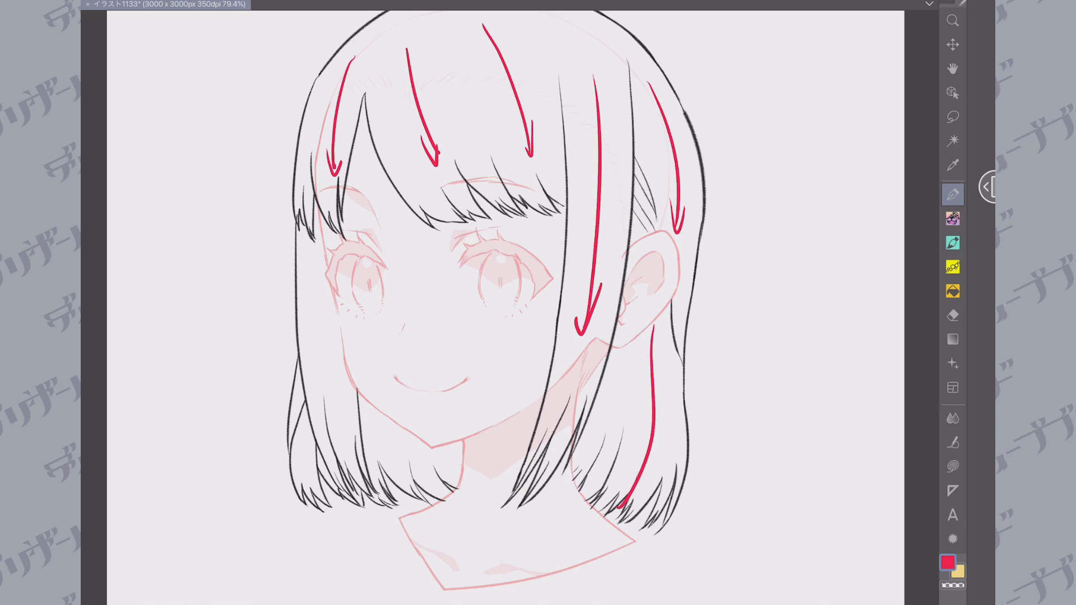
drag(651, 469, 617, 503)
drag(626, 350, 592, 459)
drag(610, 439, 586, 465)
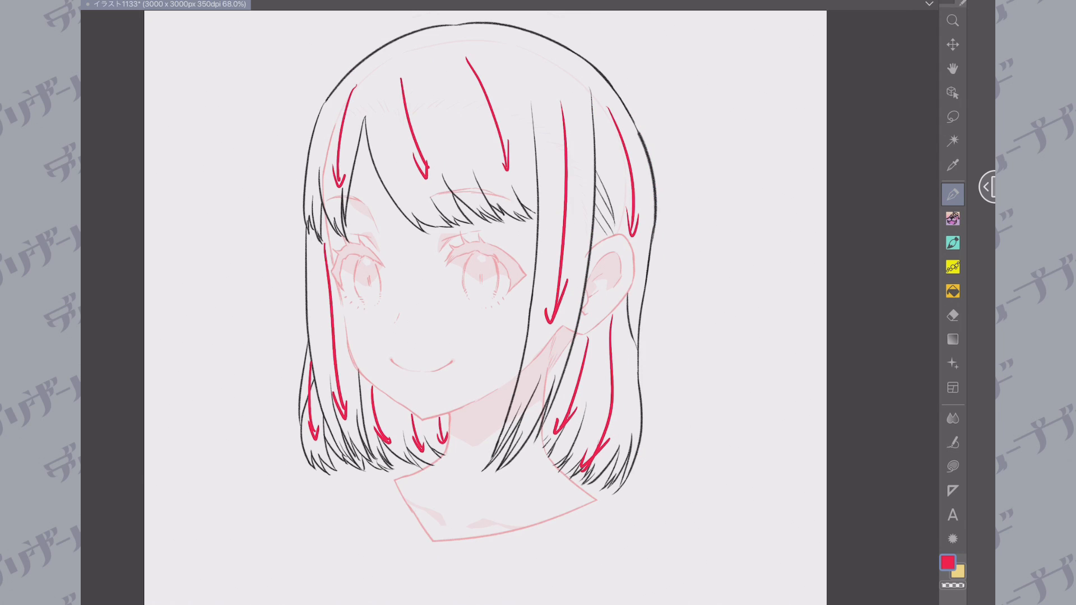
Step: Trace the cheek line, the bangs' edges and the far side lock's outer edge in red, and clear the tracing
drag(485, 303, 510, 303)
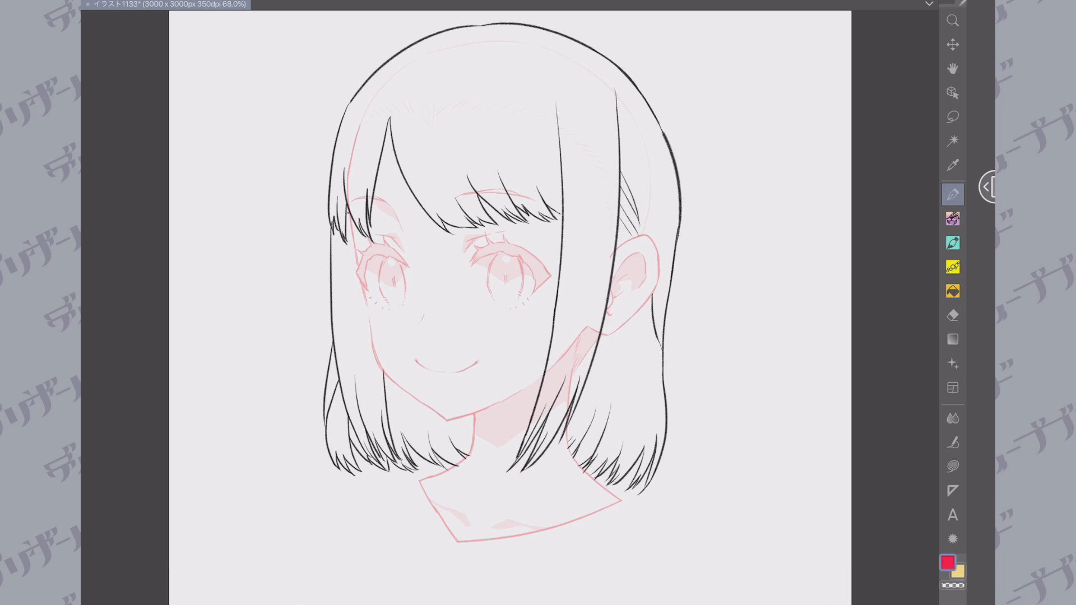
mouse_move(347, 214)
mouse_down()
mouse_move(372, 337)
mouse_move(439, 413)
mouse_up()
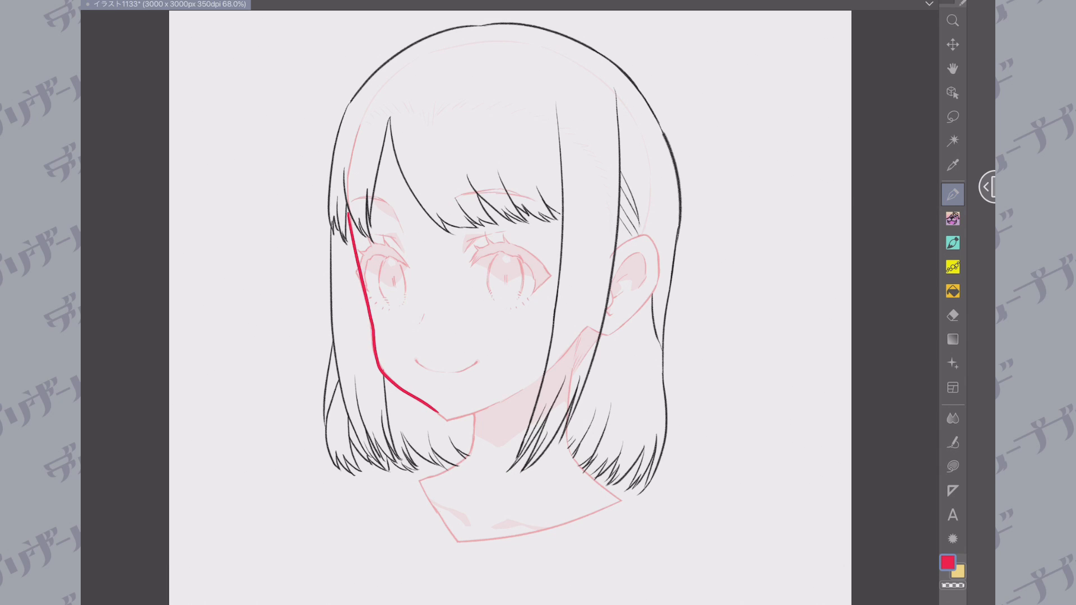
mouse_move(335, 144)
mouse_down()
mouse_move(349, 243)
mouse_move(364, 238)
mouse_move(388, 129)
mouse_move(444, 222)
mouse_move(477, 225)
mouse_up()
drag(331, 225, 347, 384)
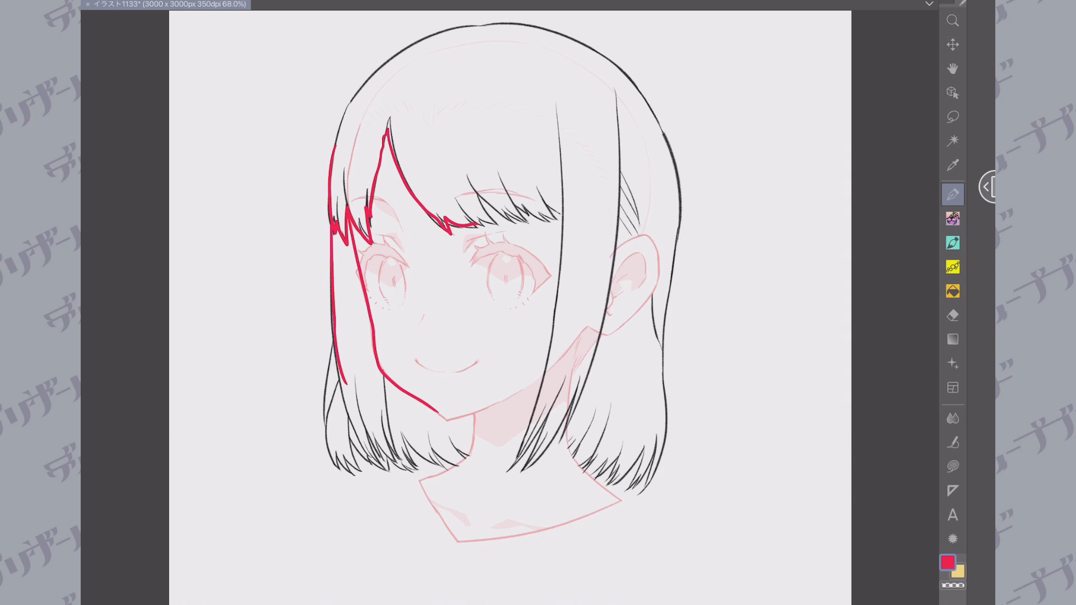
key(Delete)
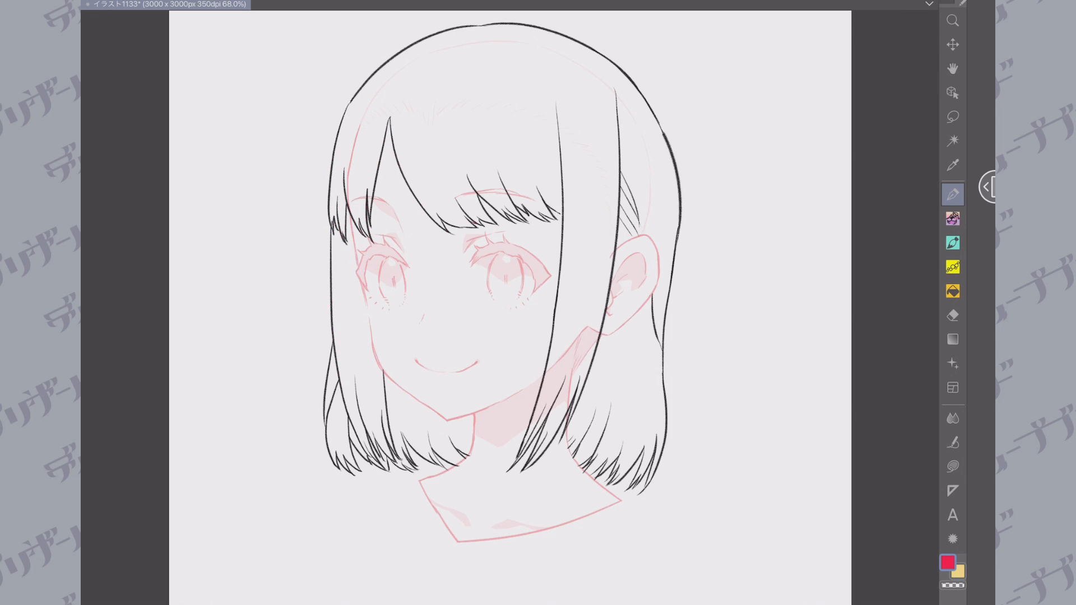
Step: Draw thin red inner lines through the bangs, plus one thick line marked with an X
mouse_move(650, 297)
mouse_down()
mouse_move(667, 385)
mouse_move(625, 415)
mouse_move(600, 460)
mouse_move(465, 418)
mouse_up()
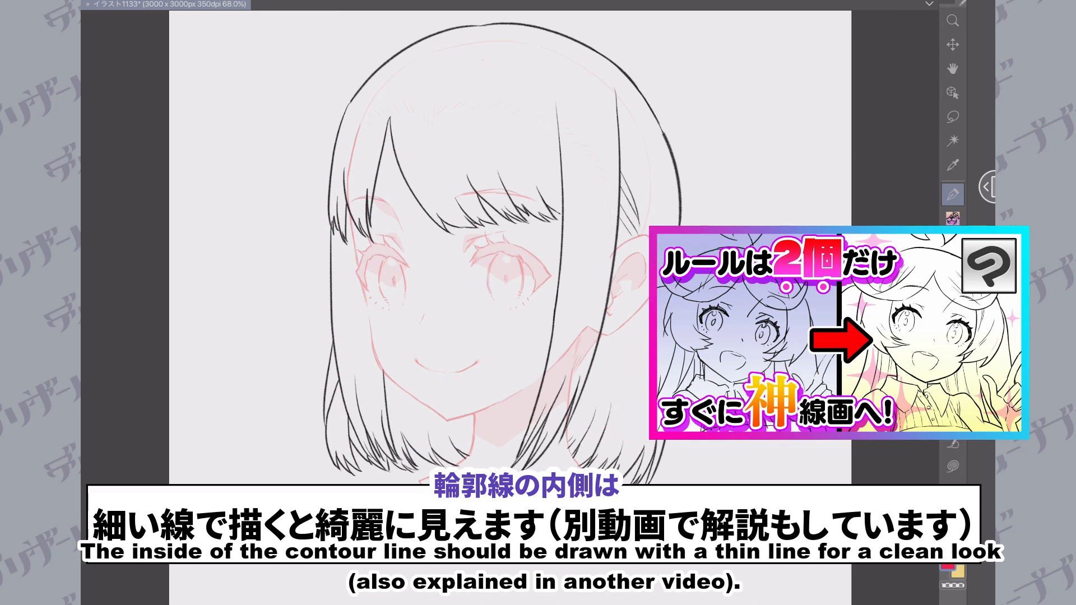
drag(484, 60, 545, 155)
drag(535, 115, 548, 157)
drag(456, 72, 508, 149)
mouse_move(454, 107)
mouse_down()
mouse_move(464, 121)
mouse_move(454, 123)
mouse_move(443, 193)
mouse_up()
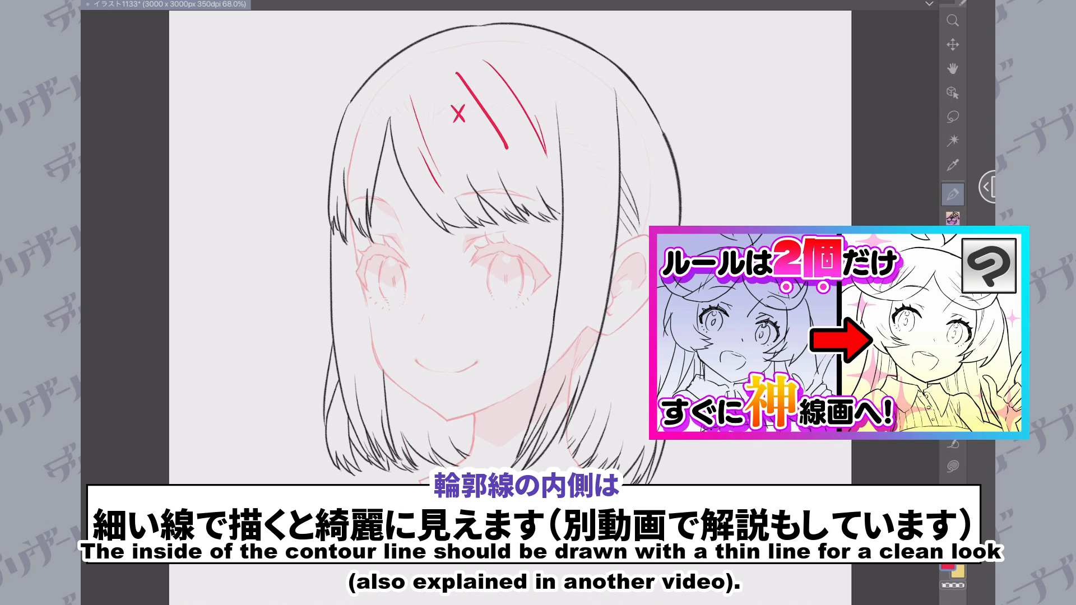
Step: Add more thin red lines to the hair and red question marks beside both sides of the head
mouse_move(361, 106)
mouse_down()
mouse_move(343, 168)
mouse_move(306, 160)
mouse_move(302, 171)
mouse_up()
click(306, 181)
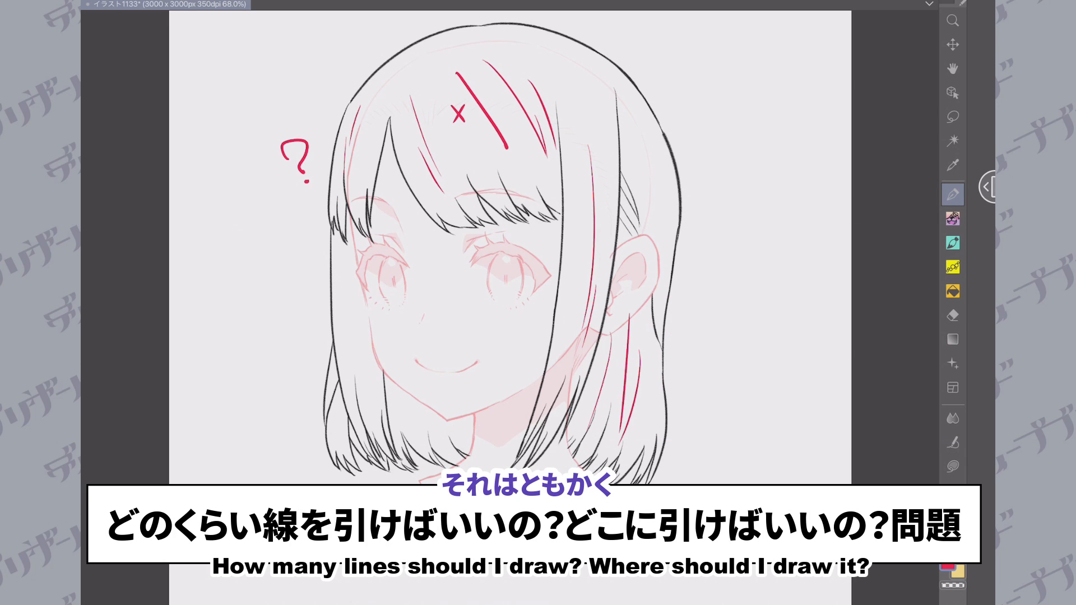
drag(682, 348, 689, 374)
click(689, 388)
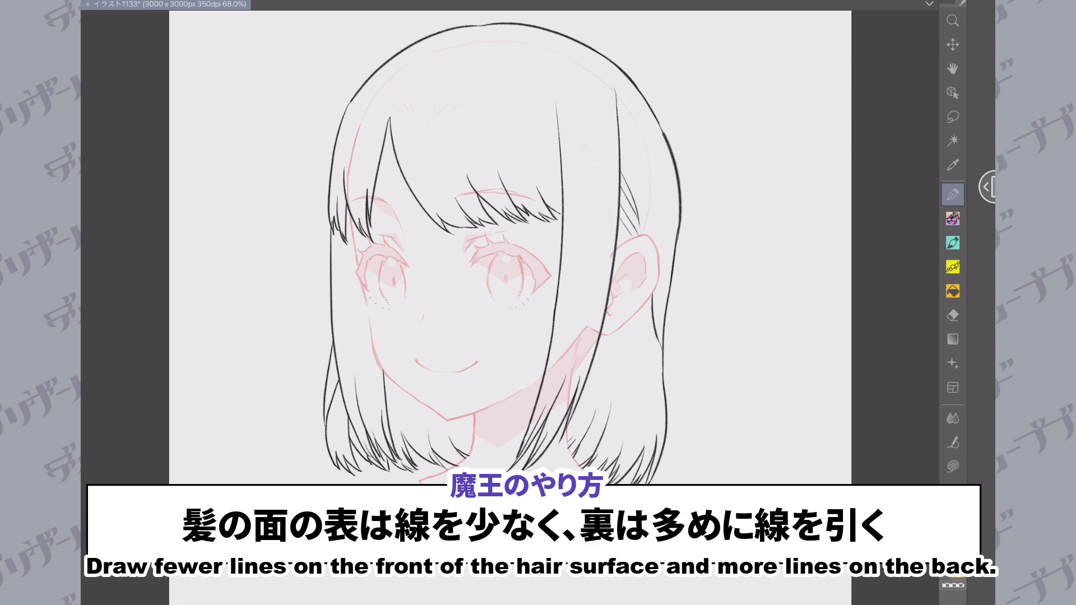
Step: Draw green flow lines down the bangs that continue from the splits between the hair tips
key(p)
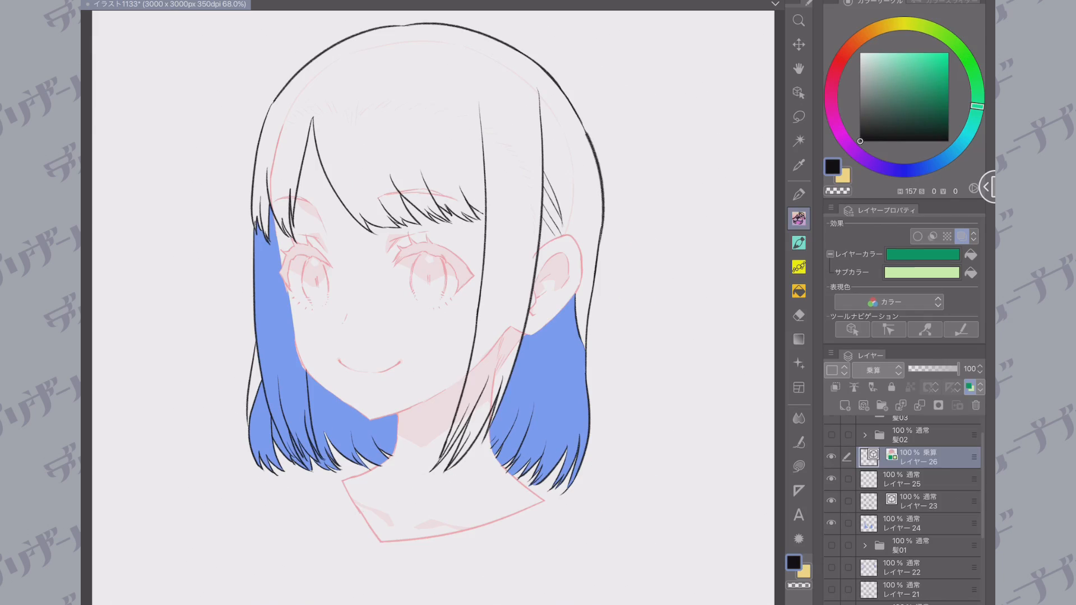
key(ctrl+z)
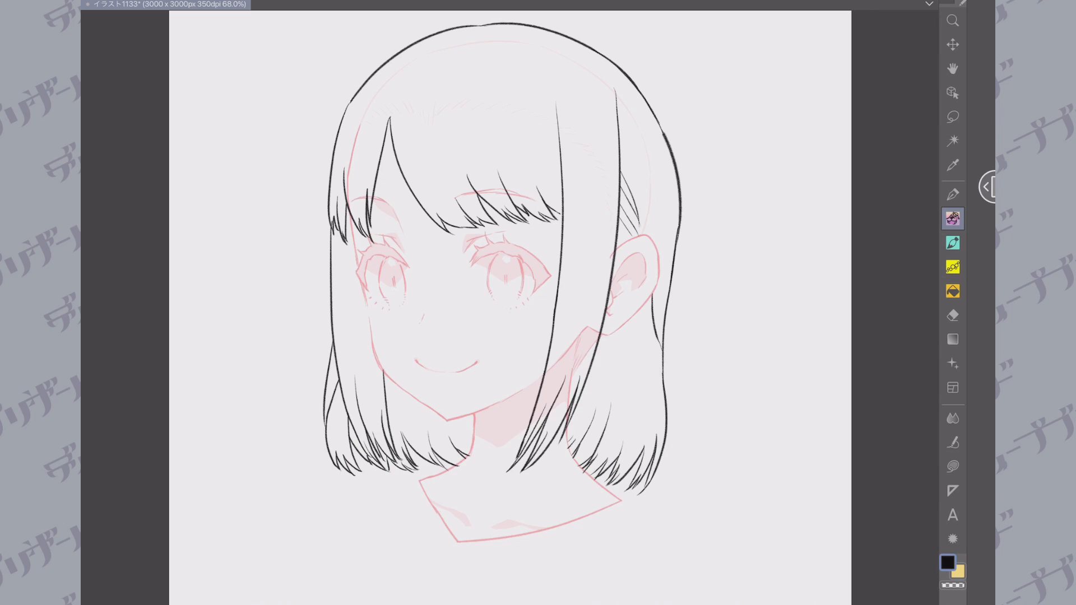
scroll(466, 72, up, 5)
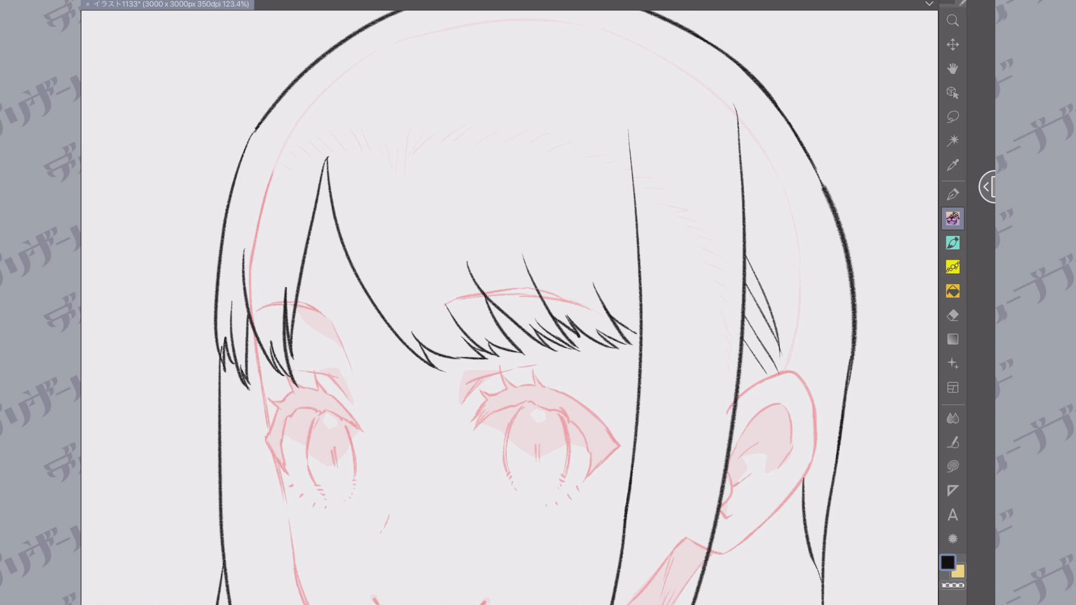
drag(533, 96, 635, 234)
drag(418, 121, 466, 255)
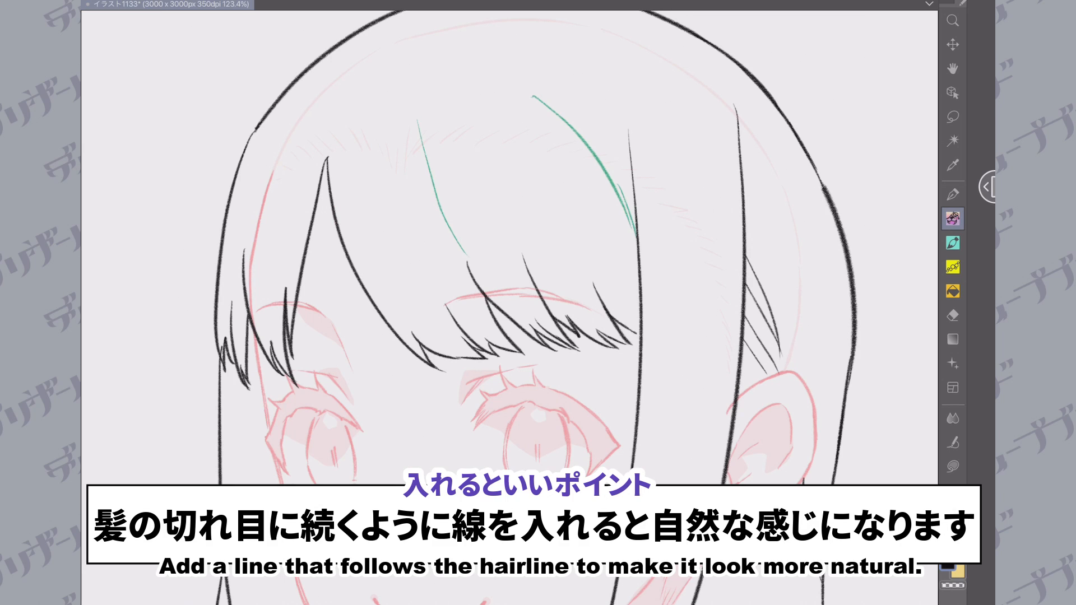
drag(444, 299, 401, 145)
key(ctrl+z)
drag(502, 120, 593, 257)
drag(351, 166, 407, 302)
Step: Draw two green flow lines down the far side of the bangs
scroll(511, 303, down, 2)
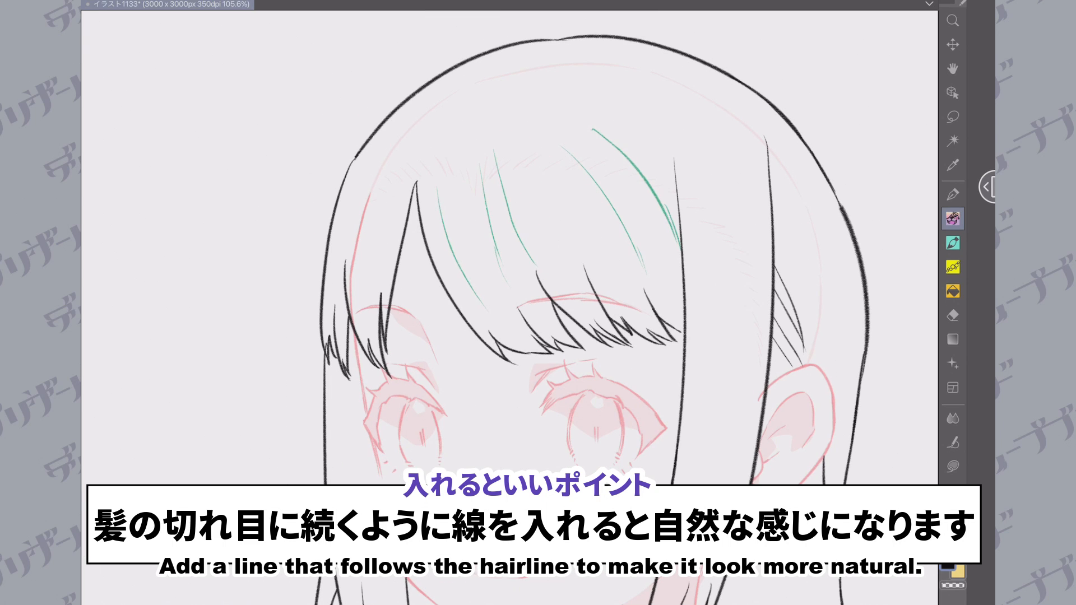
drag(386, 137, 343, 255)
drag(392, 160, 370, 299)
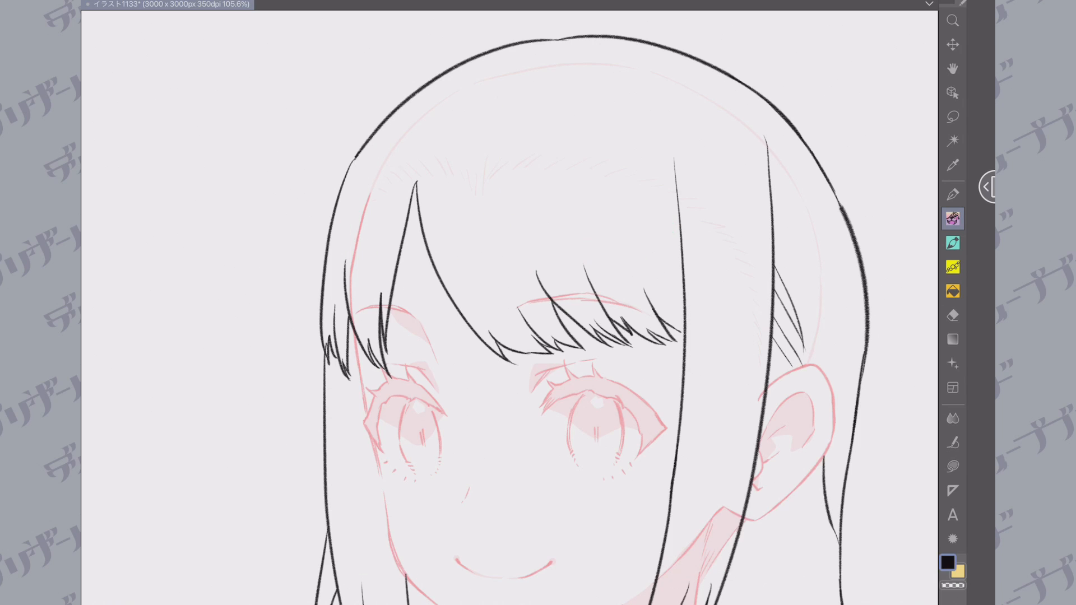
Step: Draw green flow lines at uneven intervals through the near and middle parts of the bangs
drag(545, 136, 641, 269)
drag(588, 124, 681, 242)
drag(661, 197, 678, 224)
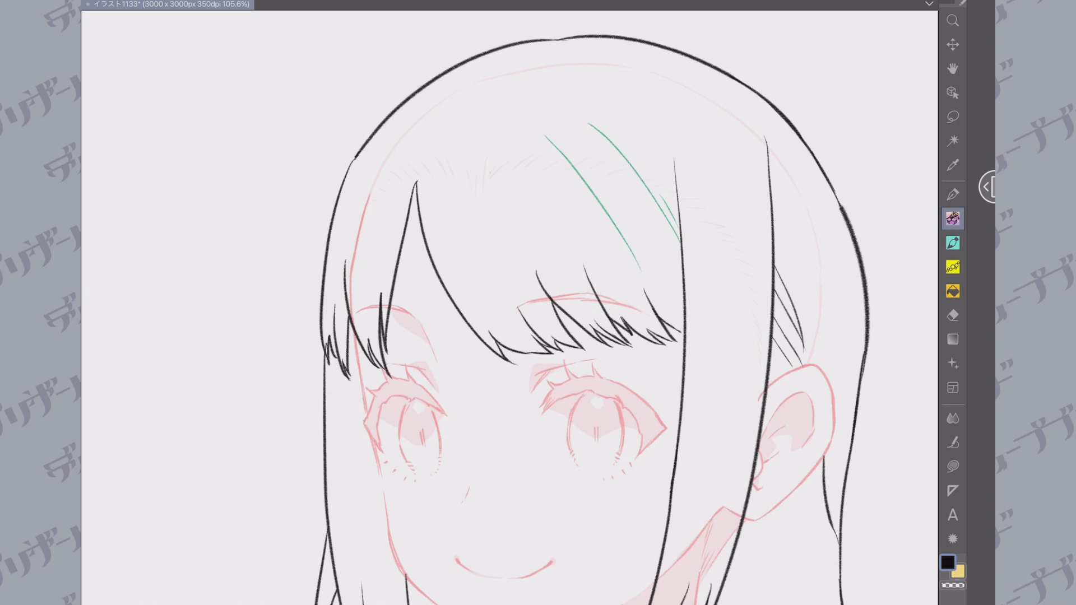
drag(491, 175, 523, 271)
drag(519, 158, 559, 253)
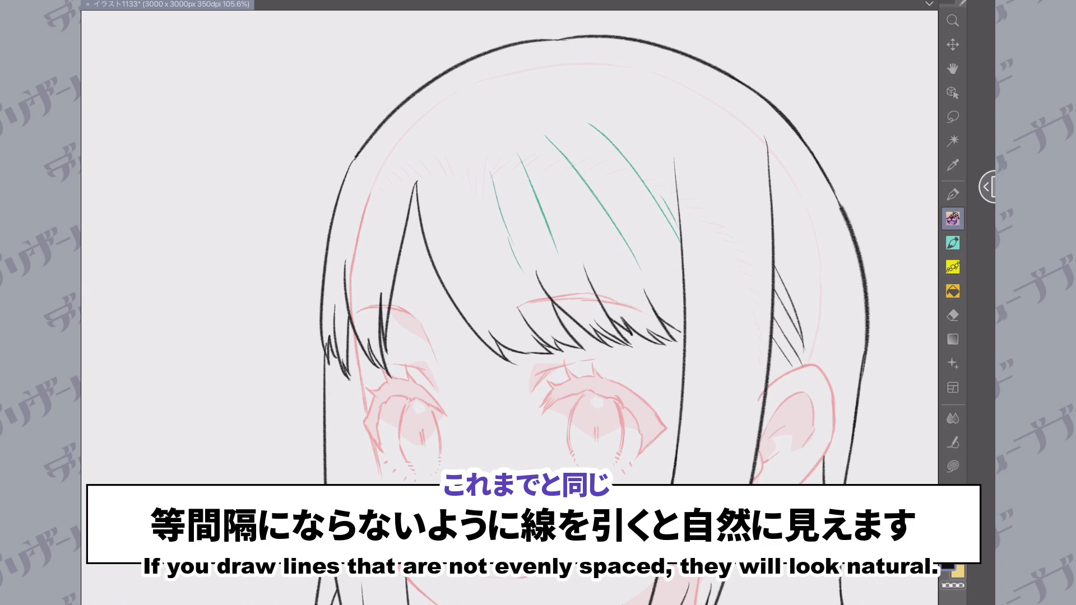
Step: Try further green lines toward the far side of the bangs, and undo the latest strokes
drag(454, 168, 477, 261)
drag(391, 172, 377, 249)
drag(371, 156, 347, 238)
key(ctrl+z)
key(ctrl+z)
key(ctrl+z)
key(ctrl+z)
key(ctrl+z)
Step: Draw irregularly spaced green lines through the middle and far side of the bangs, and clear all the green lines
drag(492, 209, 520, 277)
drag(436, 180, 482, 328)
drag(383, 167, 355, 269)
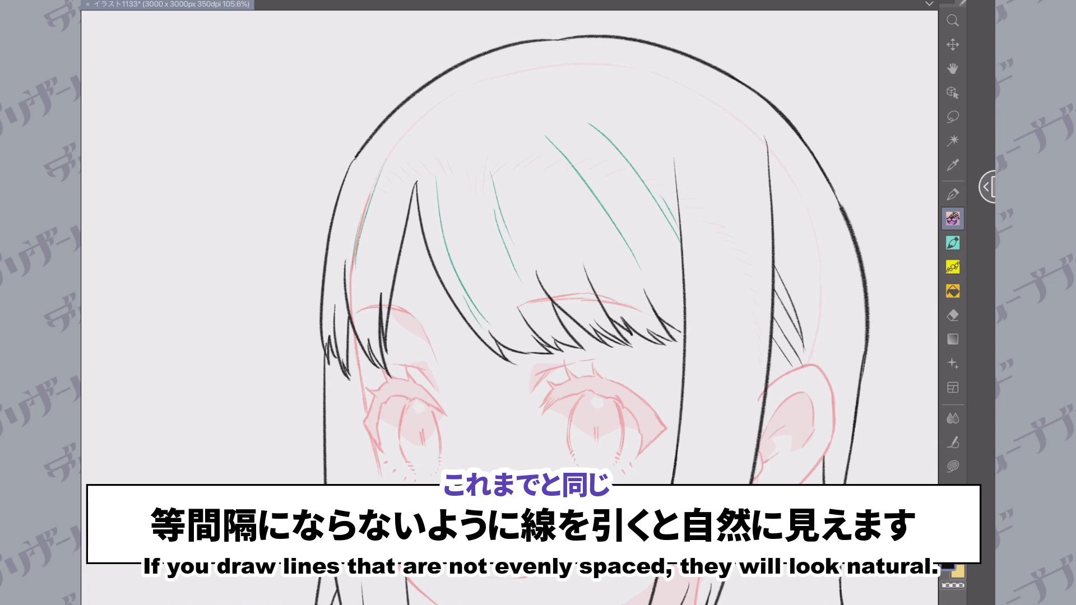
drag(356, 168, 335, 296)
drag(511, 303, 496, 301)
drag(334, 110, 291, 103)
key(Delete)
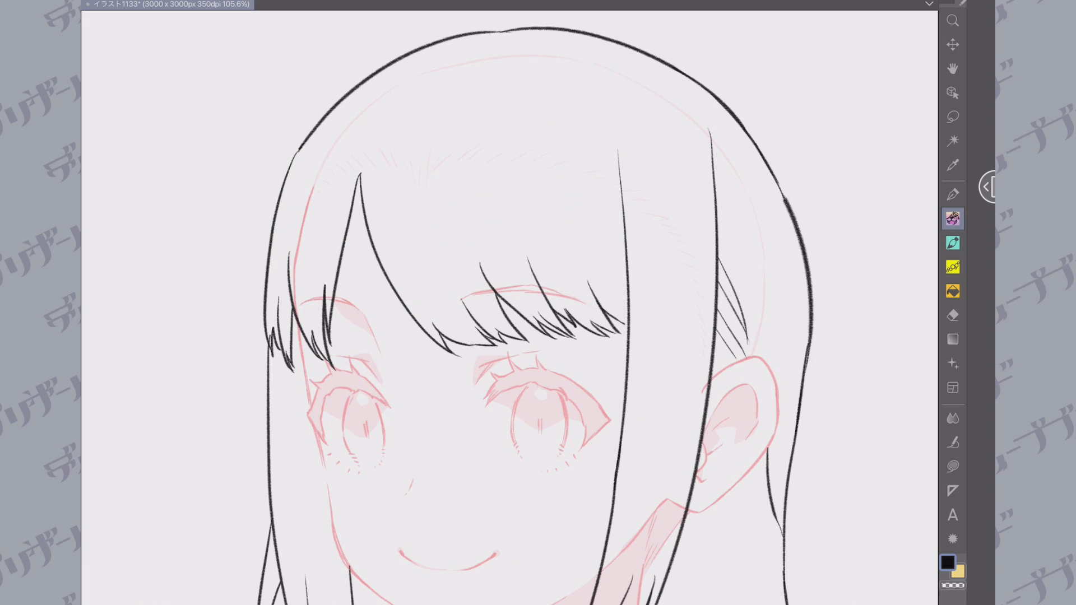
Step: Draw green arrows at slightly different angles across the bangs and the far side hair to show shifted upper layers
mouse_move(469, 117)
mouse_down()
mouse_move(511, 199)
mouse_move(506, 227)
mouse_up()
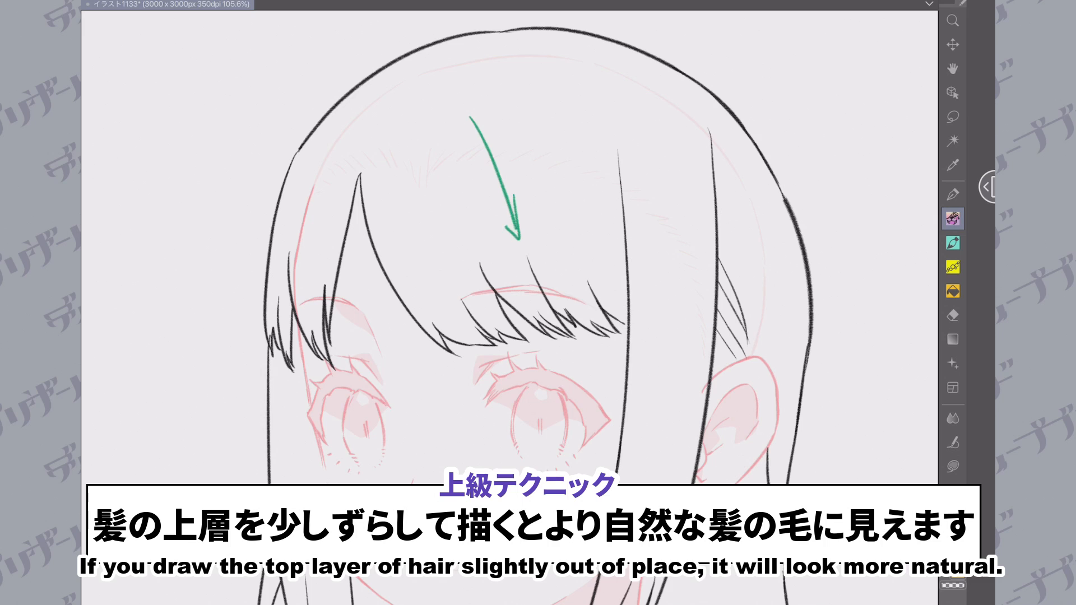
mouse_move(430, 133)
mouse_down()
mouse_move(490, 207)
mouse_move(579, 272)
mouse_up()
drag(527, 137, 615, 271)
drag(604, 219, 615, 271)
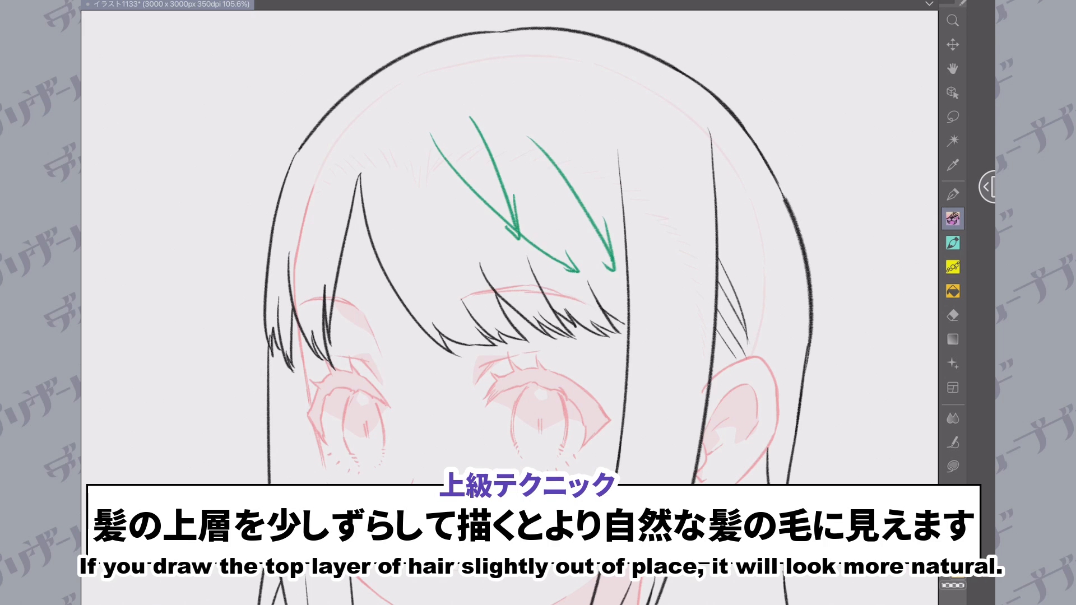
drag(314, 145, 324, 303)
drag(330, 278, 325, 302)
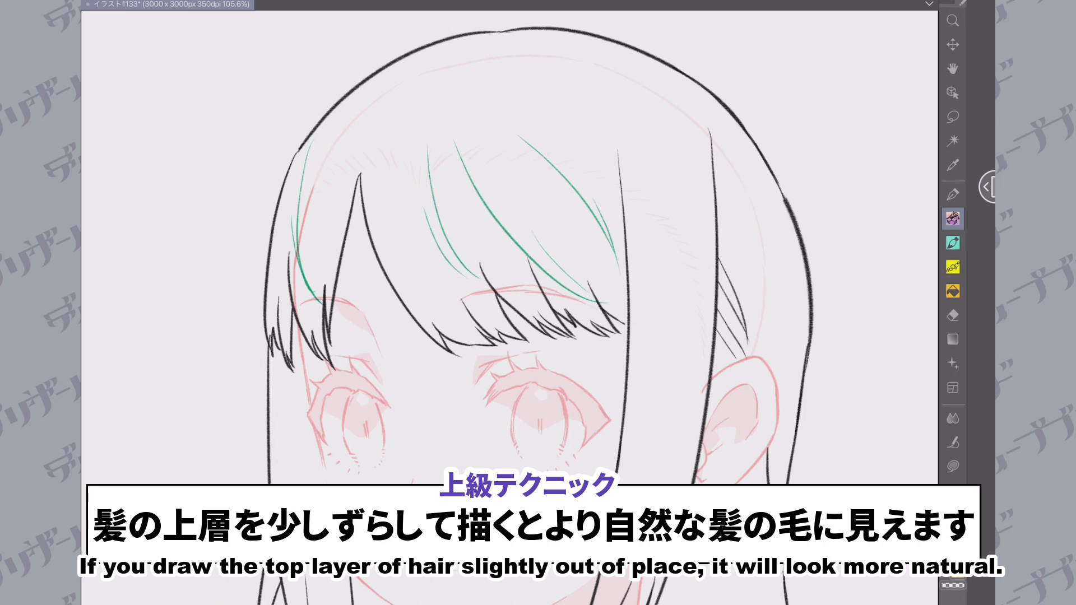
Step: Try a curved green arrow on each of two areas between the bangs' flow lines, undoing each one
mouse_move(398, 122)
mouse_down()
mouse_move(431, 275)
mouse_move(410, 260)
mouse_up()
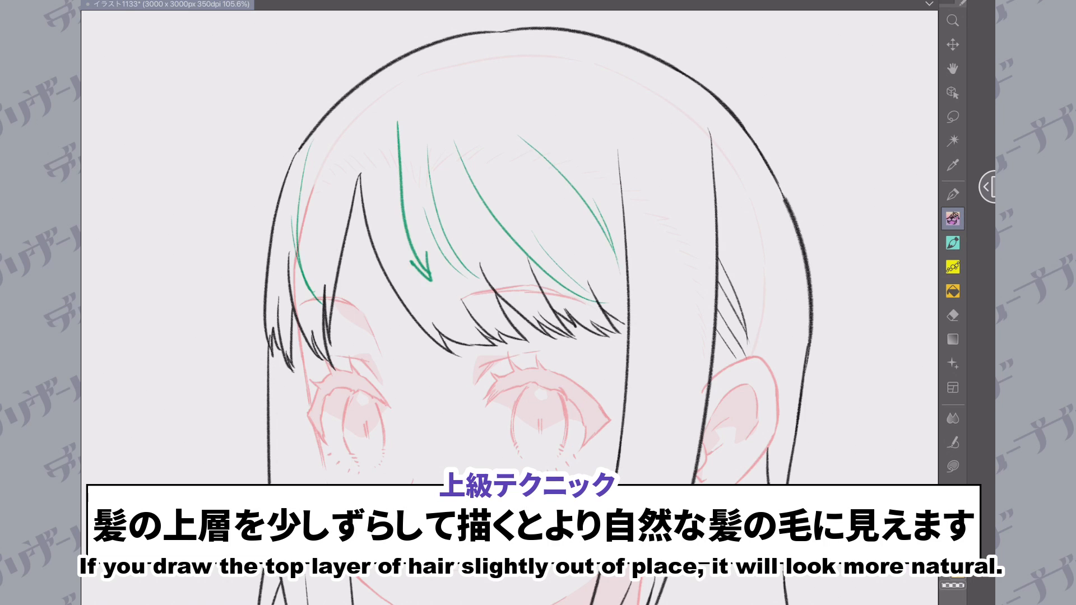
key(ctrl+z)
key(ctrl+z)
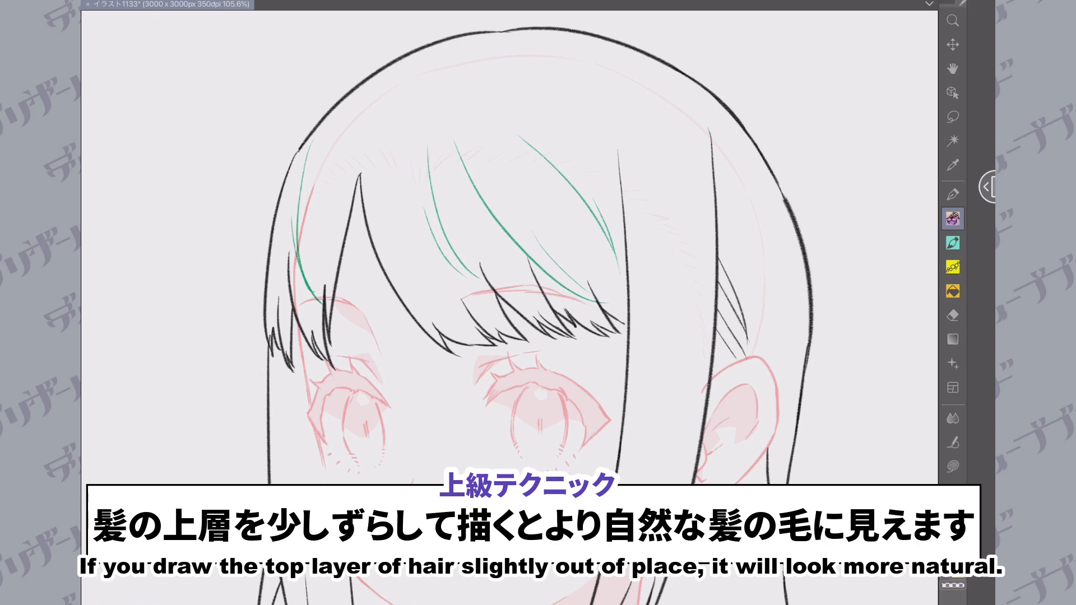
drag(491, 143, 552, 238)
mouse_move(554, 218)
mouse_down()
mouse_move(569, 244)
mouse_move(544, 240)
mouse_up()
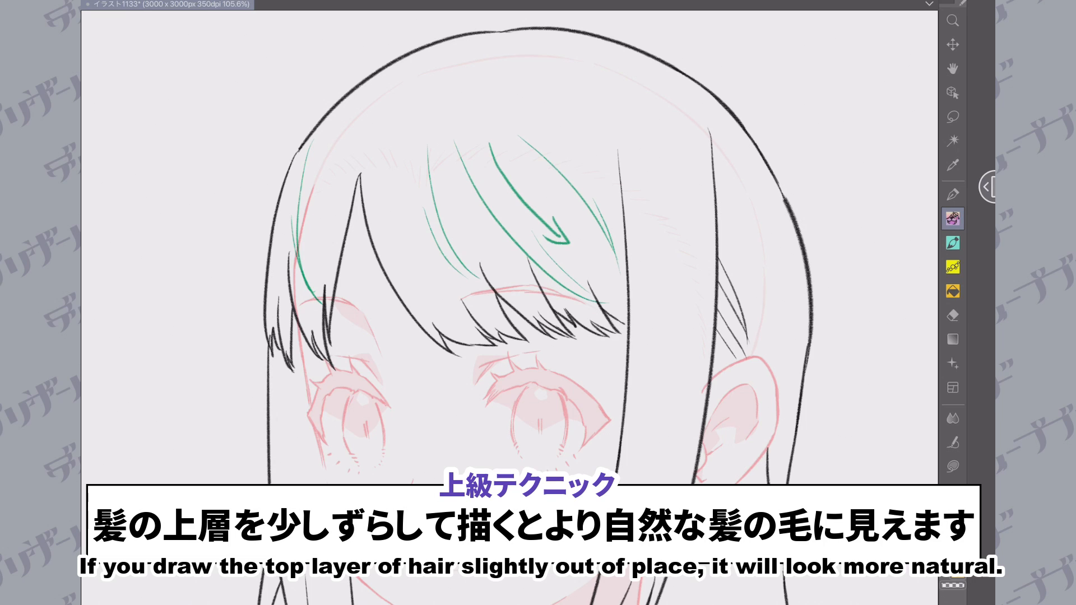
key(ctrl+z)
key(ctrl+z)
key(ctrl+z)
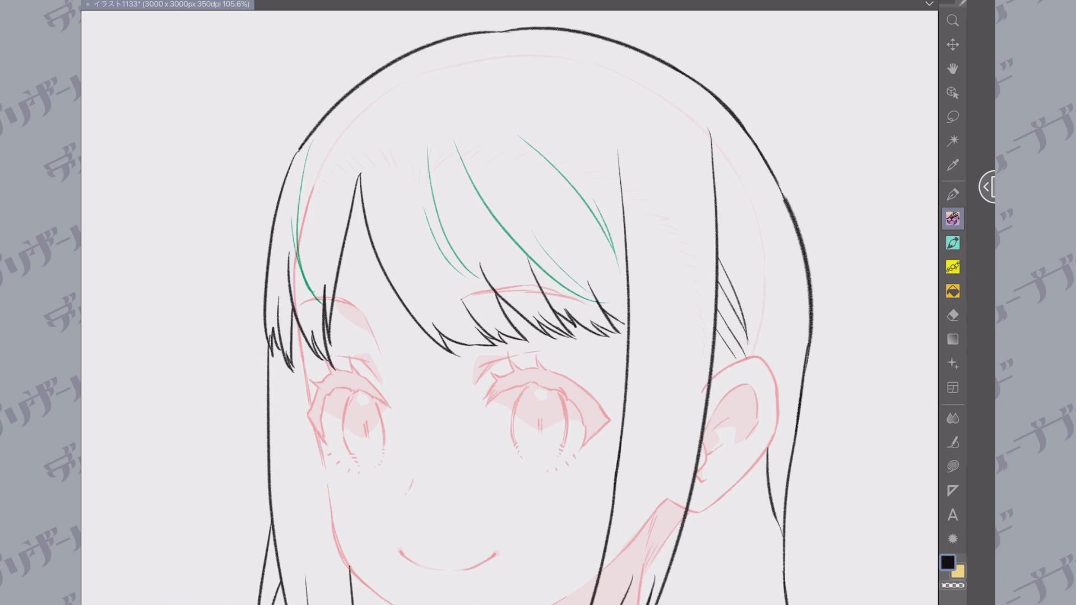
Step: Draw a few long green flow lines down the near side lock in front of the ear
key(ctrl+minus)
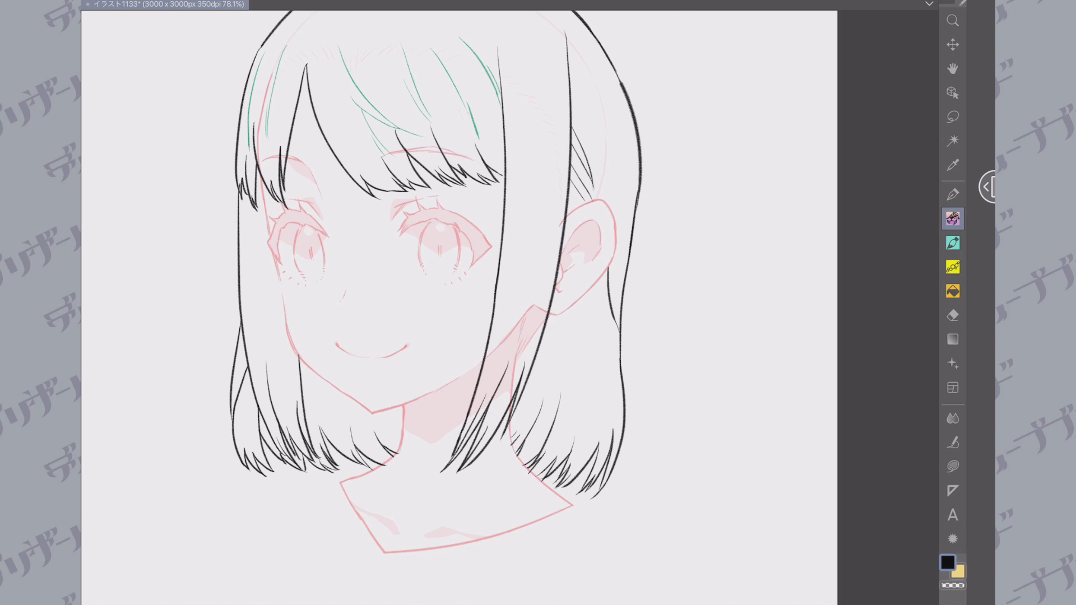
mouse_move(540, 116)
mouse_down()
mouse_move(531, 257)
mouse_move(506, 357)
mouse_up()
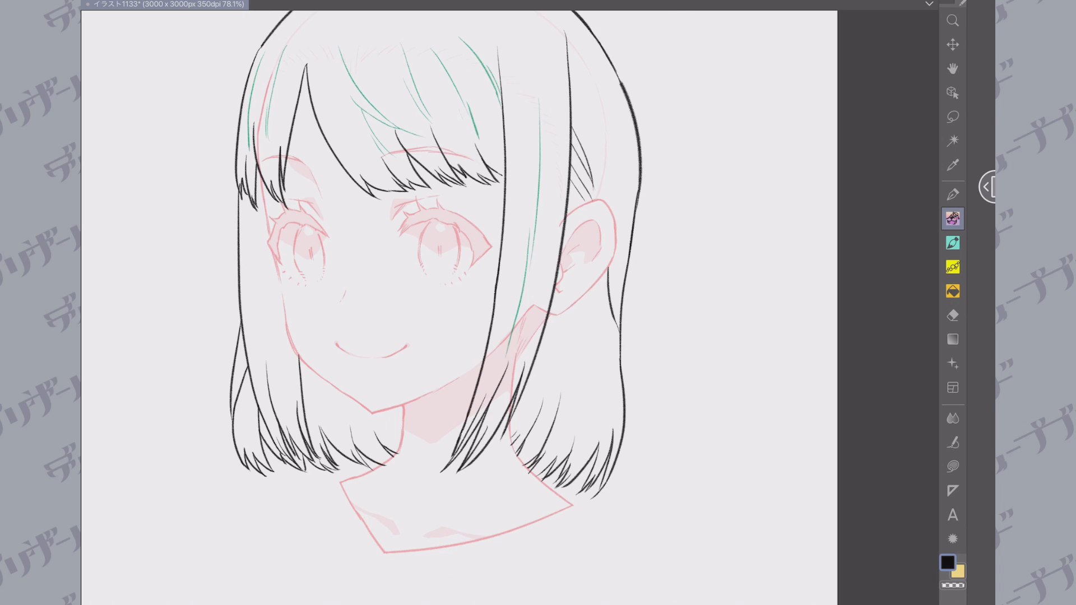
drag(523, 206, 511, 291)
Step: Draw dense green inward-curving lines on the underside of the back hair, between the side lock and the ear
key(ctrl+minus)
drag(475, 263, 415, 145)
scroll(520, 165, up, 5)
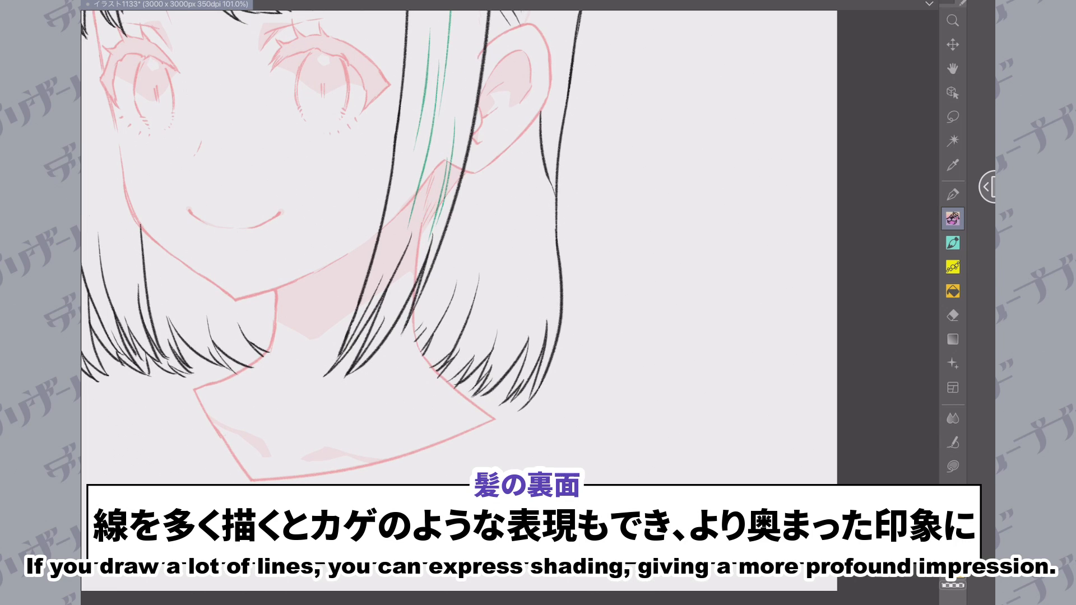
mouse_move(495, 160)
mouse_down()
mouse_move(479, 277)
mouse_move(460, 315)
mouse_up()
drag(476, 185, 456, 276)
drag(468, 205, 424, 330)
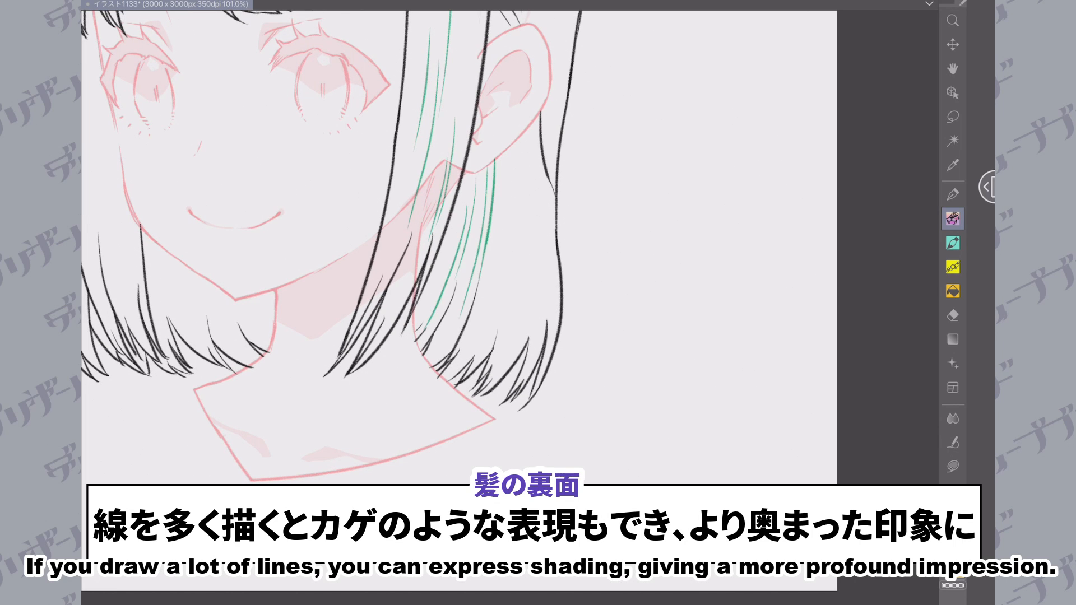
drag(457, 234, 422, 320)
drag(442, 265, 414, 314)
Step: Continue the dense green lines through the back hair below the ear, out to its outer edge
drag(522, 139, 494, 310)
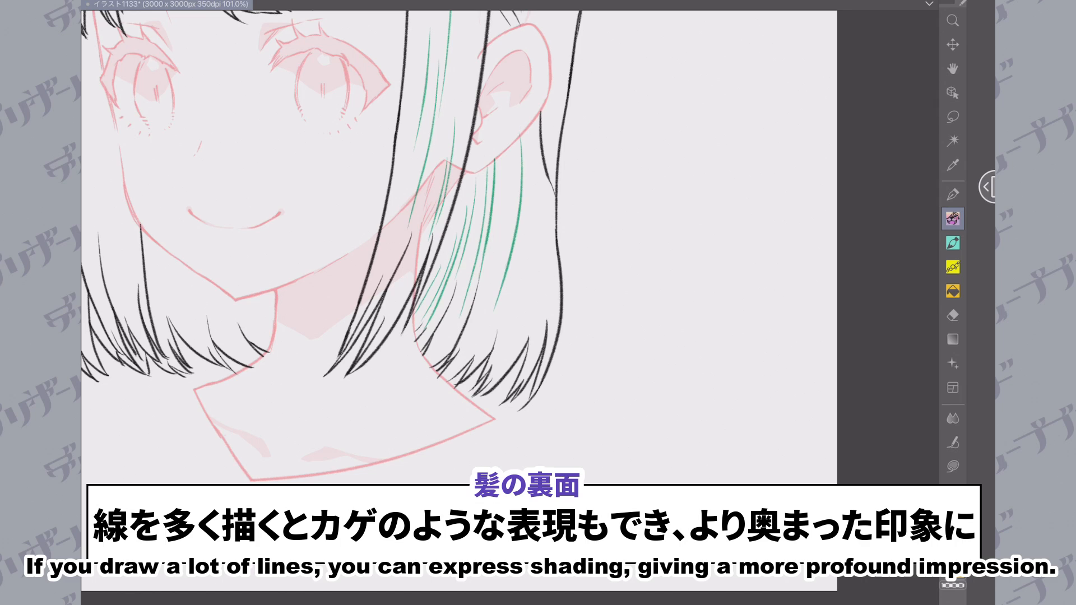
drag(510, 191, 464, 353)
drag(505, 156, 500, 196)
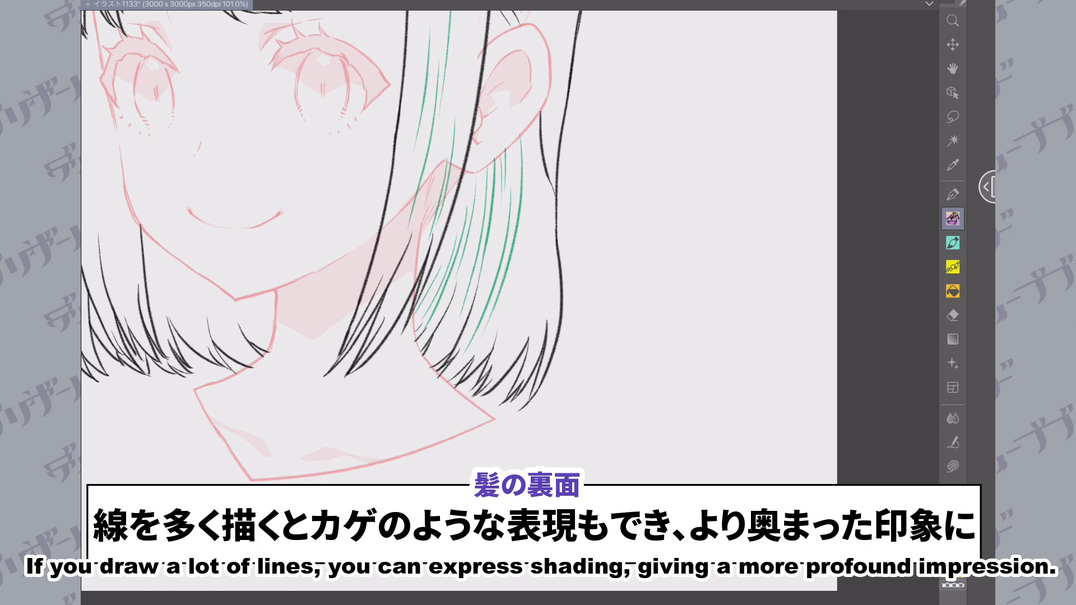
drag(546, 167, 515, 314)
drag(543, 235, 511, 328)
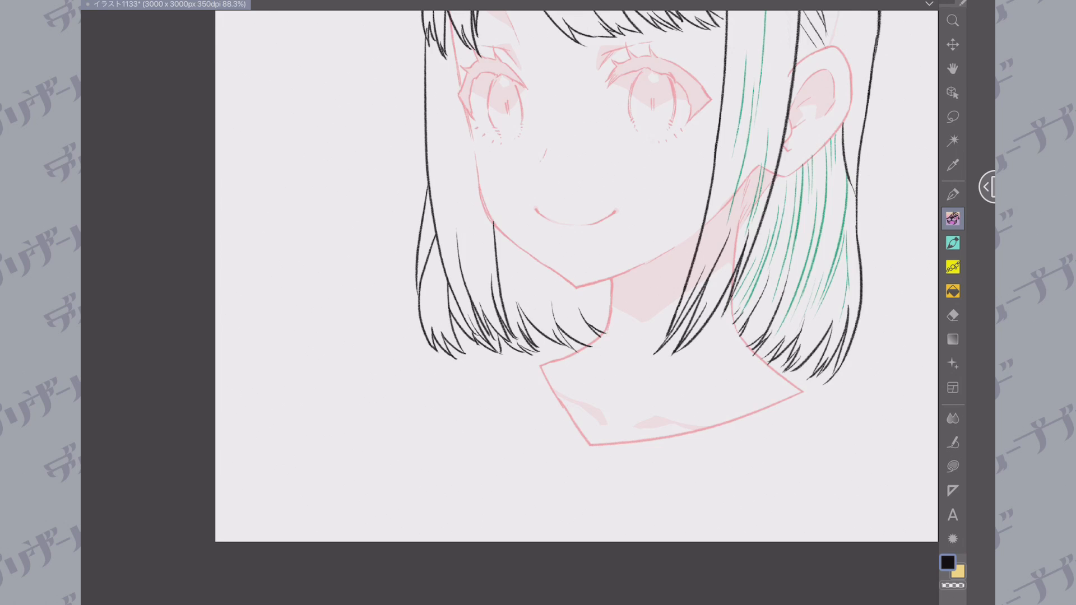
Step: Fill the far-side back hair below the jaw with closely spaced green flow lines reaching toward the neck
scroll(531, 256, up, 4)
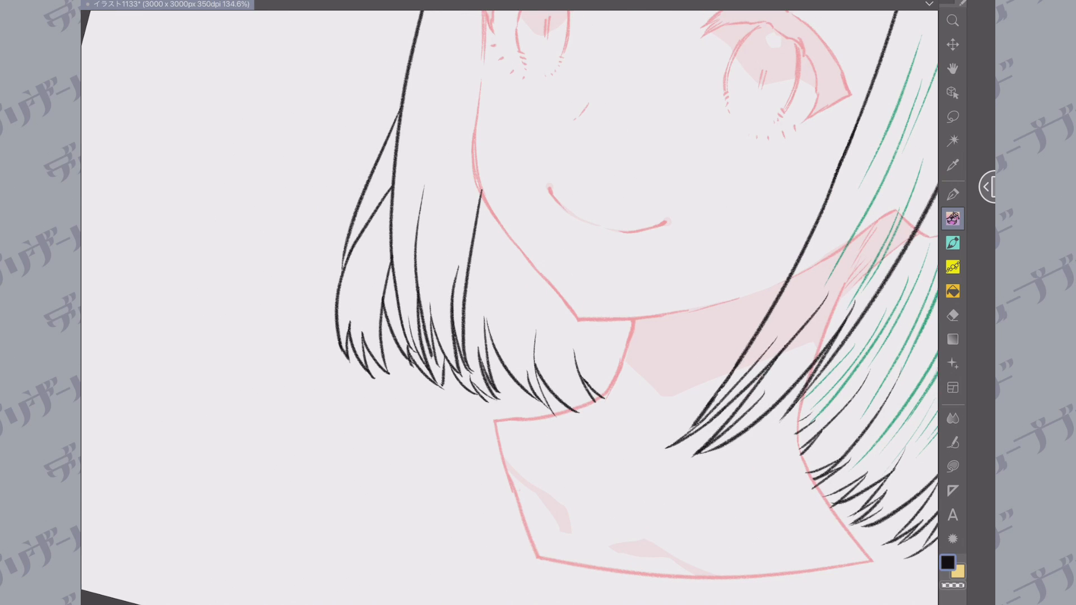
drag(491, 214, 506, 351)
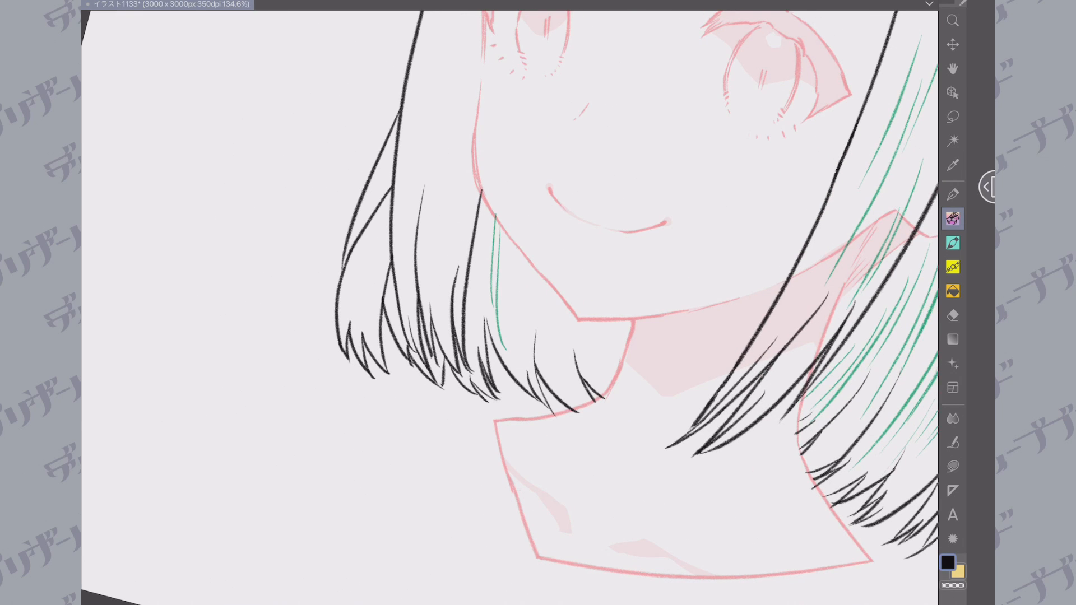
drag(516, 249, 523, 356)
mouse_move(534, 267)
mouse_down()
mouse_move(535, 326)
mouse_move(530, 316)
mouse_move(564, 384)
mouse_up()
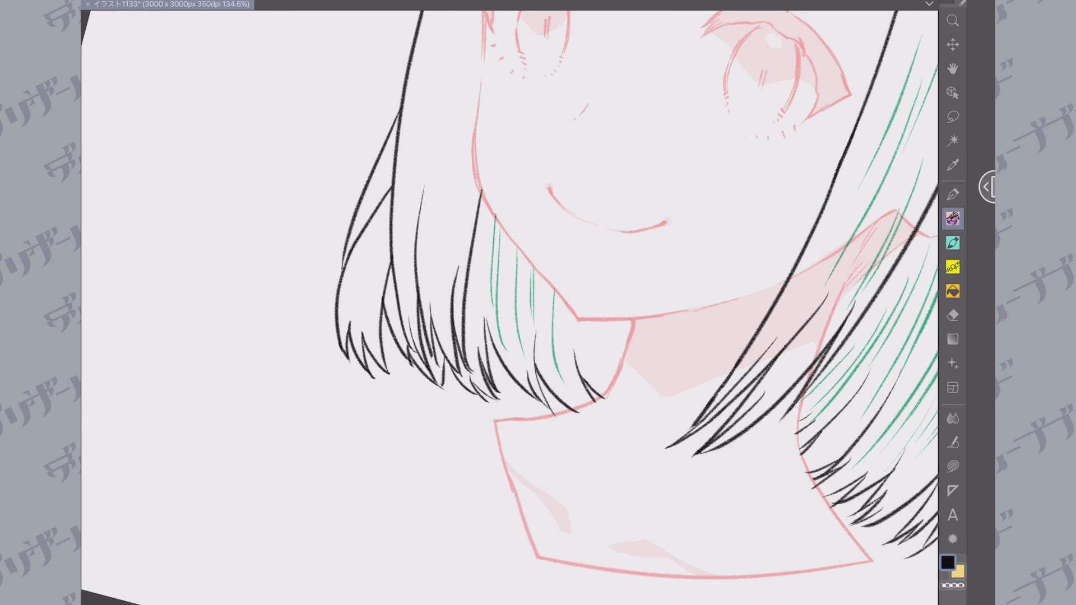
drag(545, 304, 563, 395)
mouse_move(571, 319)
mouse_down()
mouse_move(592, 384)
mouse_move(611, 383)
mouse_up()
drag(621, 322, 620, 348)
scroll(492, 163, down, 4)
scroll(561, 280, up, 2)
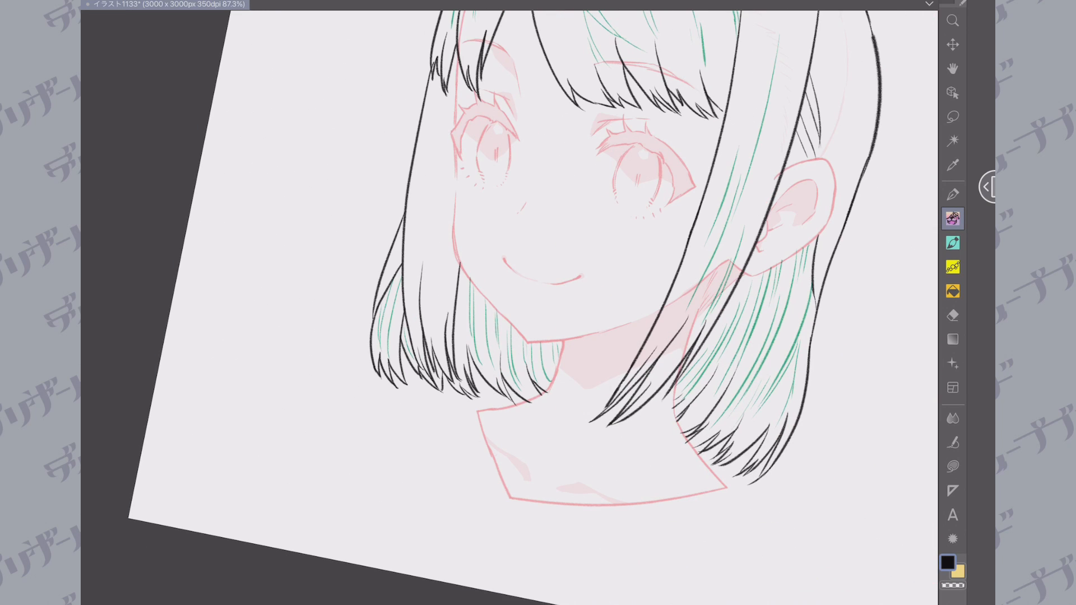
drag(561, 280, 576, 285)
scroll(510, 308, up, 2)
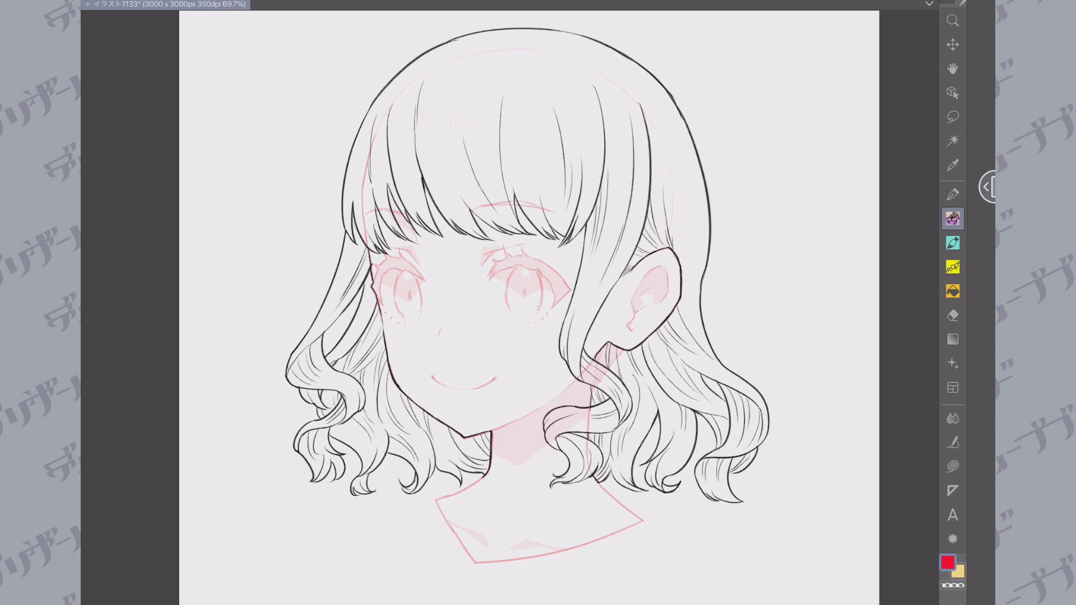
Step: Mark the near-side tips of the wavy hair with red arrowheads pointing in varied directions
drag(739, 479, 768, 499)
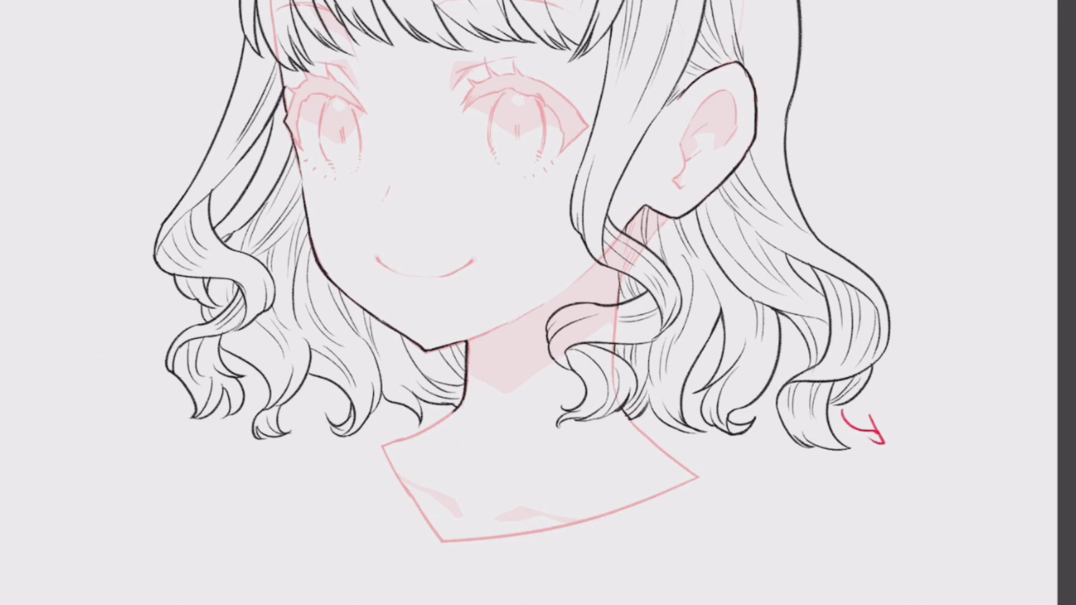
drag(752, 439, 767, 402)
drag(754, 414, 772, 422)
drag(692, 416, 715, 435)
drag(715, 436, 683, 440)
drag(646, 422, 620, 448)
drag(626, 424, 620, 448)
drag(559, 395, 520, 424)
drag(521, 424, 548, 429)
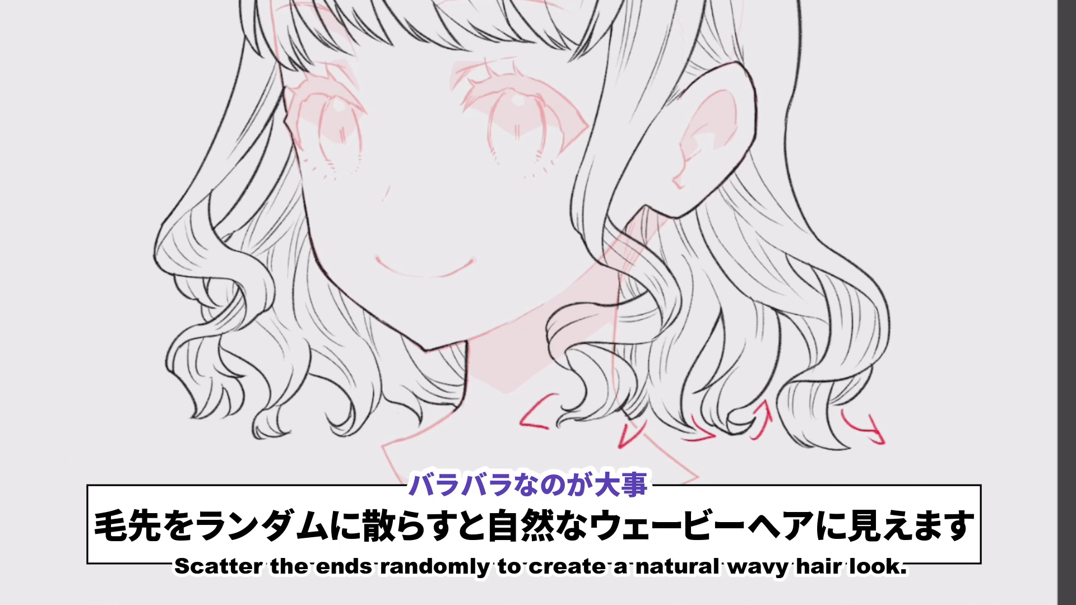
Step: Mark the far-side tips of the wavy hair with red arrowheads pointing in scattered directions
drag(402, 413, 405, 438)
drag(405, 439, 422, 419)
drag(316, 388, 332, 407)
drag(285, 439, 310, 428)
drag(181, 401, 204, 417)
drag(203, 417, 231, 417)
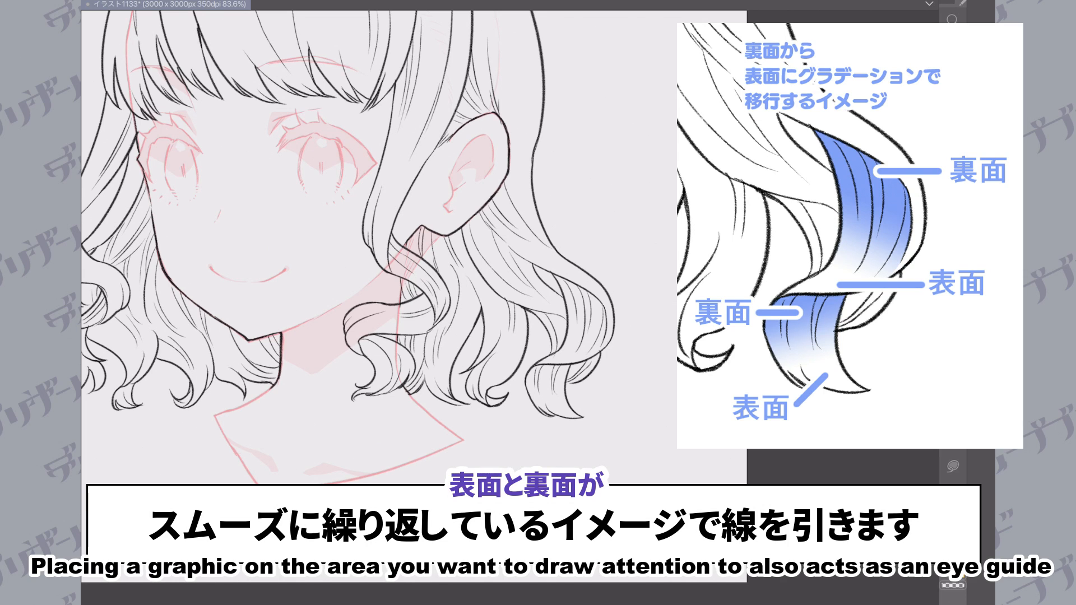
Step: Mark the near outer curl with two red flow arrows and short inner strokes, and undo the circle around its fold
mouse_move(573, 231)
mouse_down()
mouse_move(636, 305)
mouse_move(640, 281)
mouse_up()
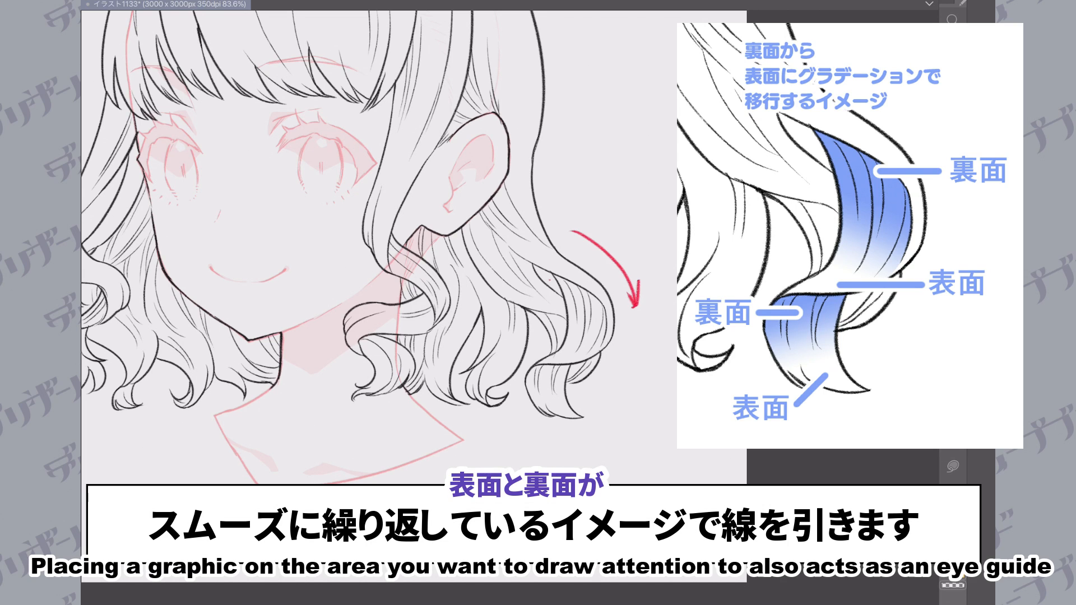
drag(554, 280, 546, 329)
drag(541, 314, 574, 320)
drag(576, 293, 590, 322)
mouse_move(594, 310)
mouse_down()
mouse_move(590, 377)
mouse_move(537, 348)
mouse_up()
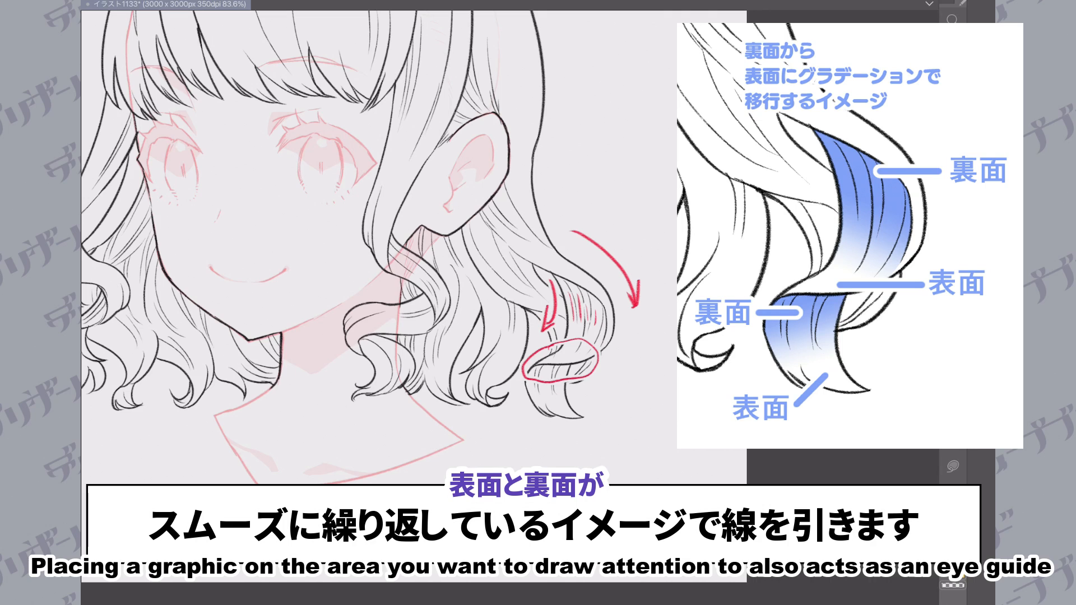
key(ctrl+z)
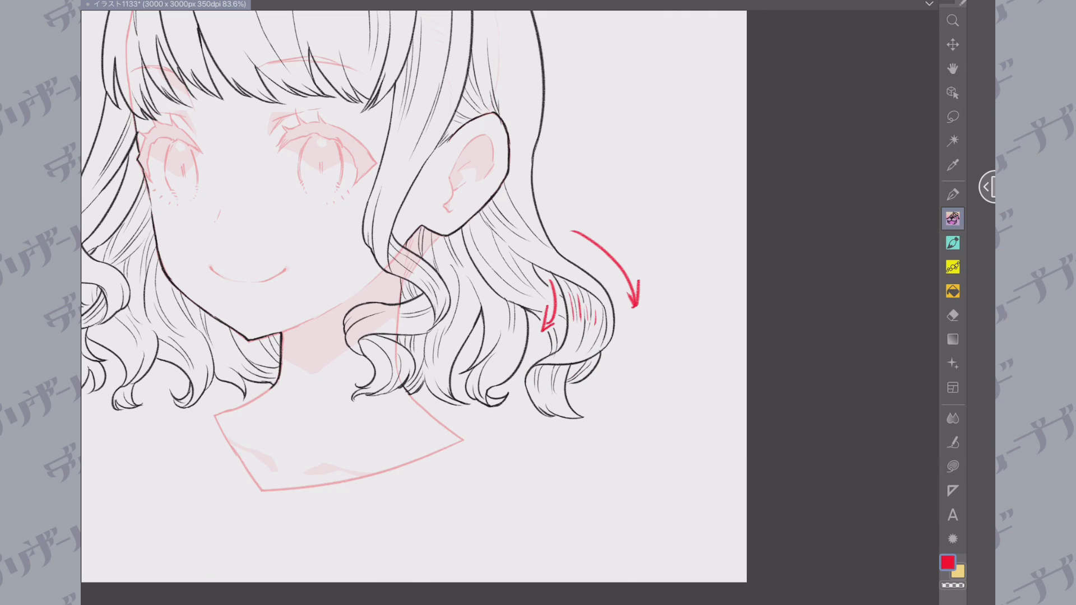
Step: Outline the near outer curl's underside tip in red and add flow arrows beside it with short inner strokes
mouse_move(573, 365)
mouse_down()
mouse_move(520, 375)
mouse_move(512, 421)
mouse_up()
drag(588, 371, 599, 405)
mouse_move(549, 374)
mouse_down()
mouse_move(544, 396)
mouse_move(561, 397)
mouse_up()
drag(537, 387, 530, 404)
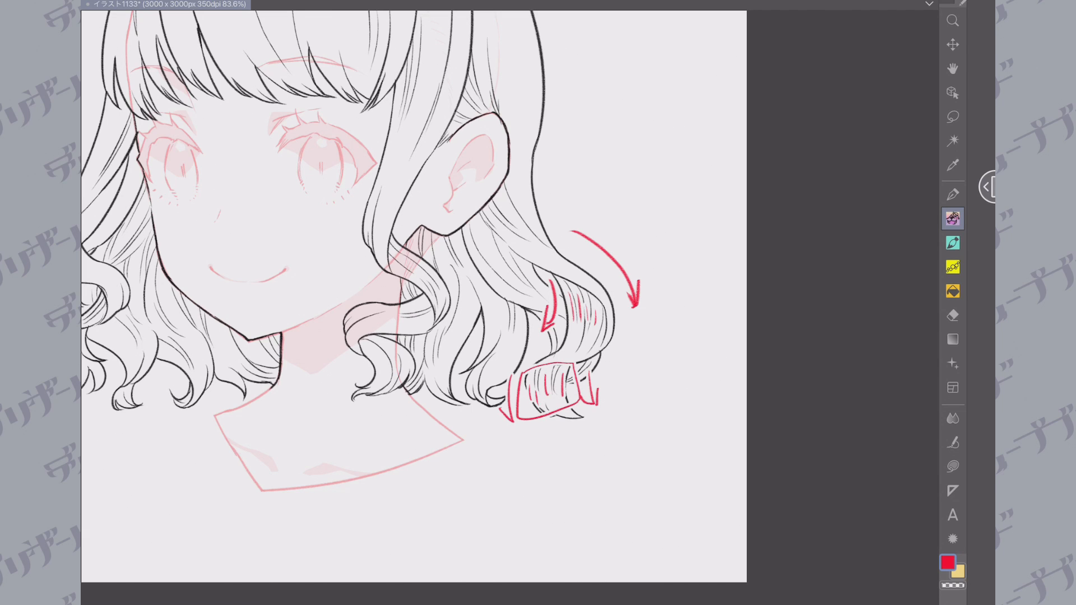
scroll(414, 296, down, 1)
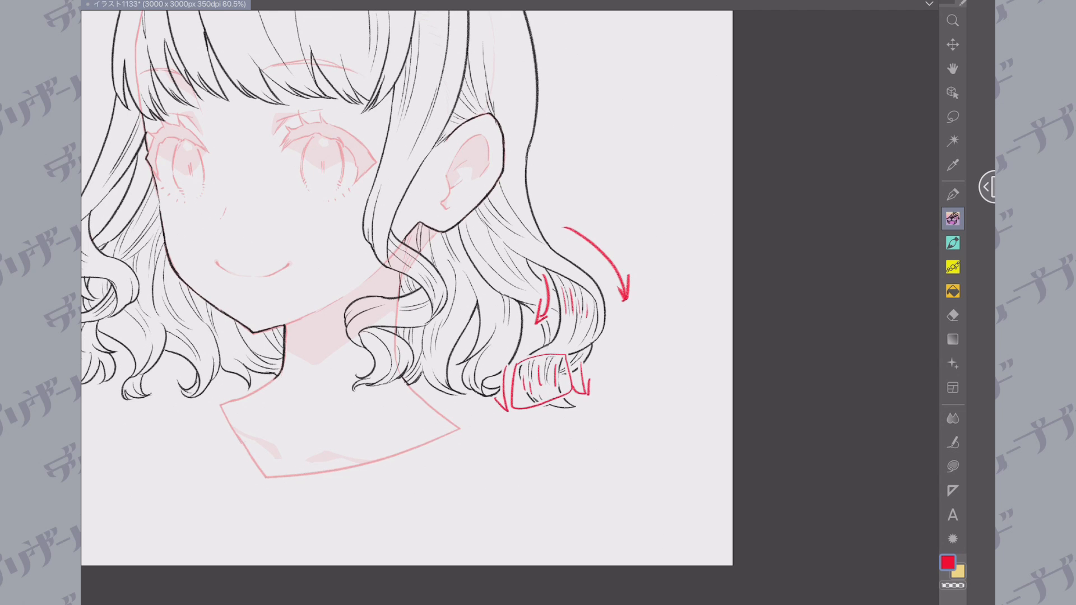
scroll(420, 275, down, 4)
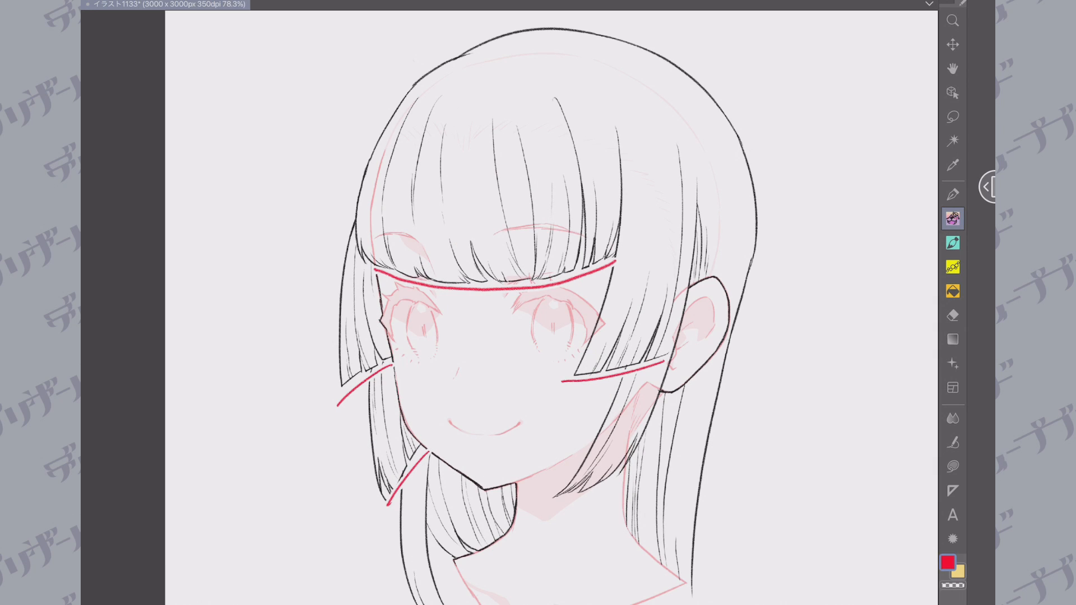
Step: Mark the far half of the straight-cut bangs with two small downward red arrows and one upward arrowhead at a notch
scroll(502, 222, up, 5)
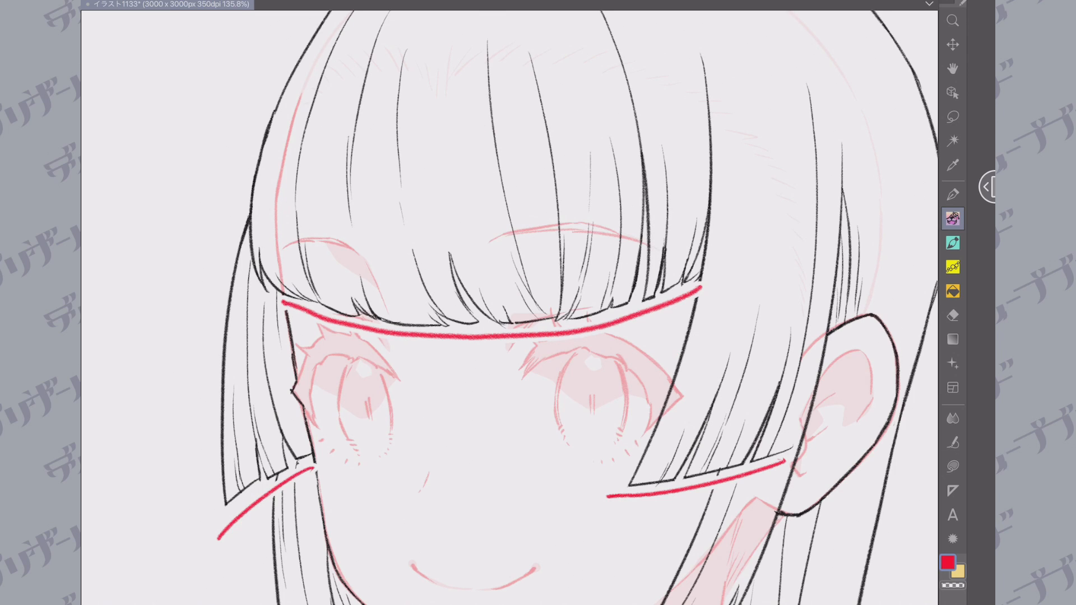
drag(347, 280, 352, 315)
drag(362, 299, 354, 316)
drag(400, 269, 421, 308)
mouse_move(444, 266)
mouse_down()
mouse_move(447, 227)
mouse_move(459, 256)
mouse_up()
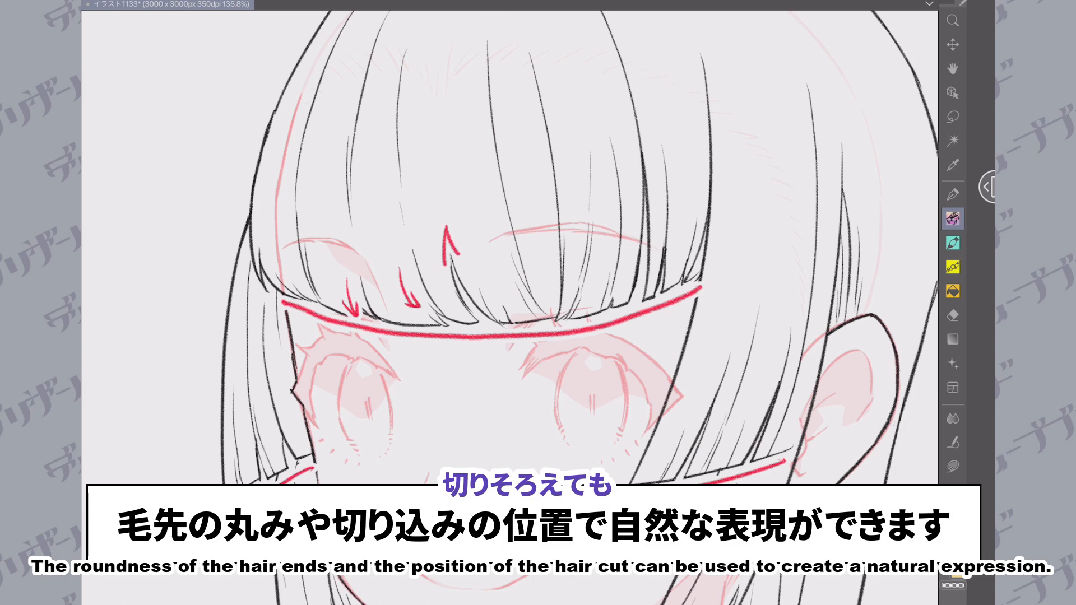
Step: Mark the notches in the near half of the straight-cut bangs with four upward red arrowheads at varied heights
drag(573, 292, 581, 289)
drag(603, 295, 613, 287)
drag(639, 166, 656, 160)
drag(659, 238, 674, 244)
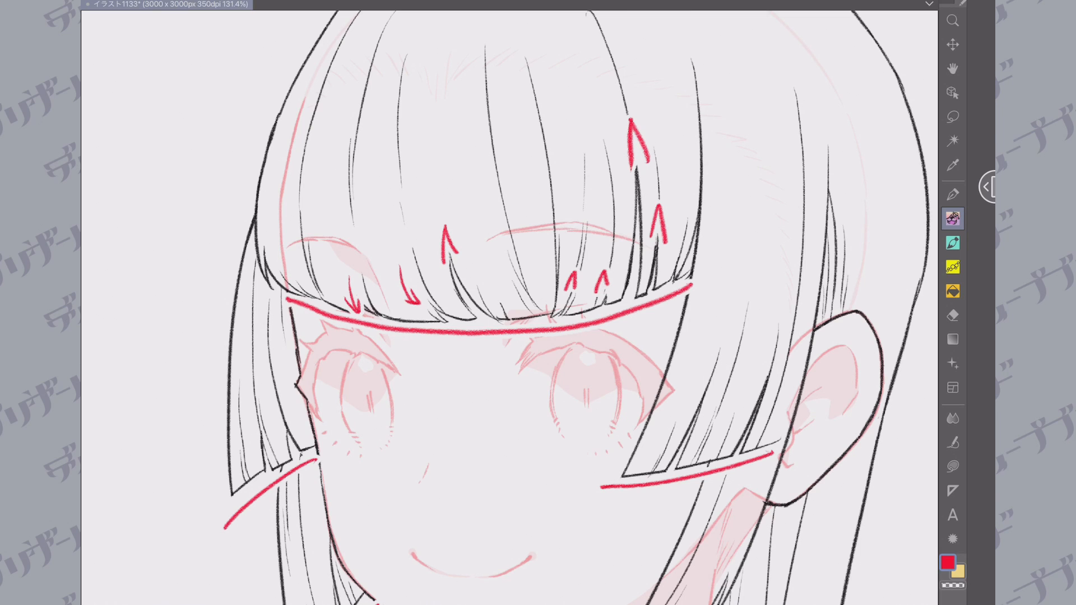
scroll(431, 153, down, 5)
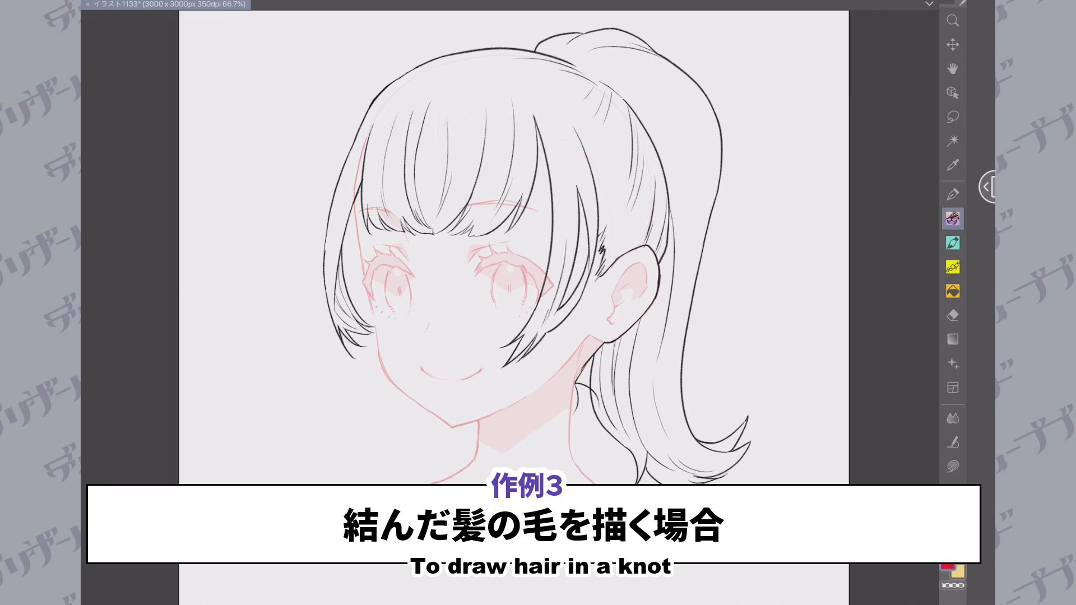
Step: Draw three red arrows on the ponytail hairstyle's crown and side, pointing along the hair flow toward the knot
scroll(685, 71, up, 5)
drag(533, 237, 552, 133)
drag(541, 153, 566, 155)
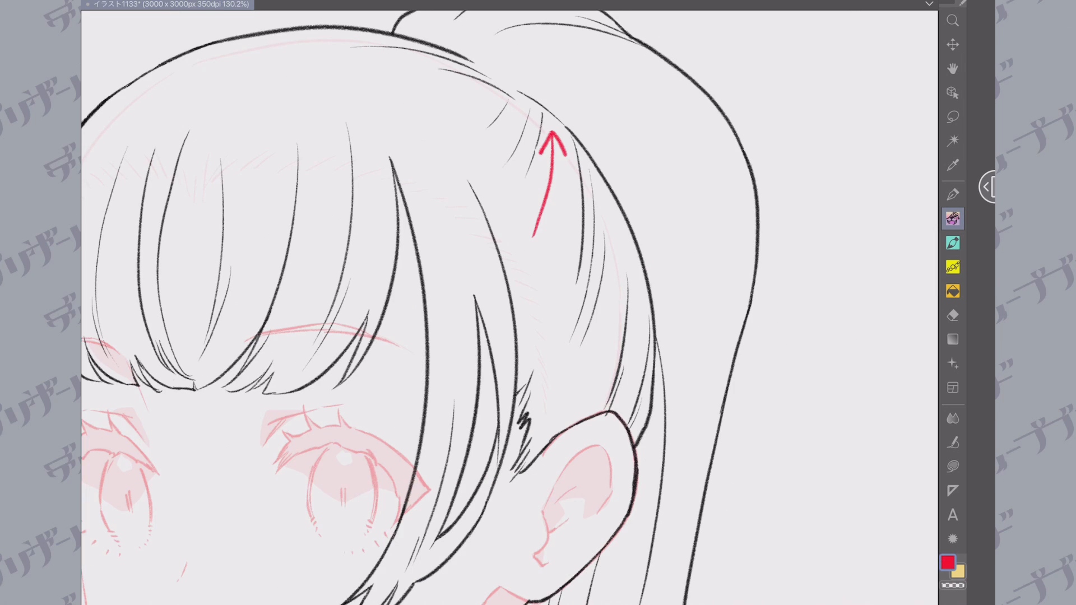
drag(423, 140, 467, 90)
mouse_move(440, 90)
mouse_down()
mouse_move(469, 88)
mouse_move(464, 105)
mouse_up()
drag(314, 62, 406, 56)
drag(379, 49, 387, 72)
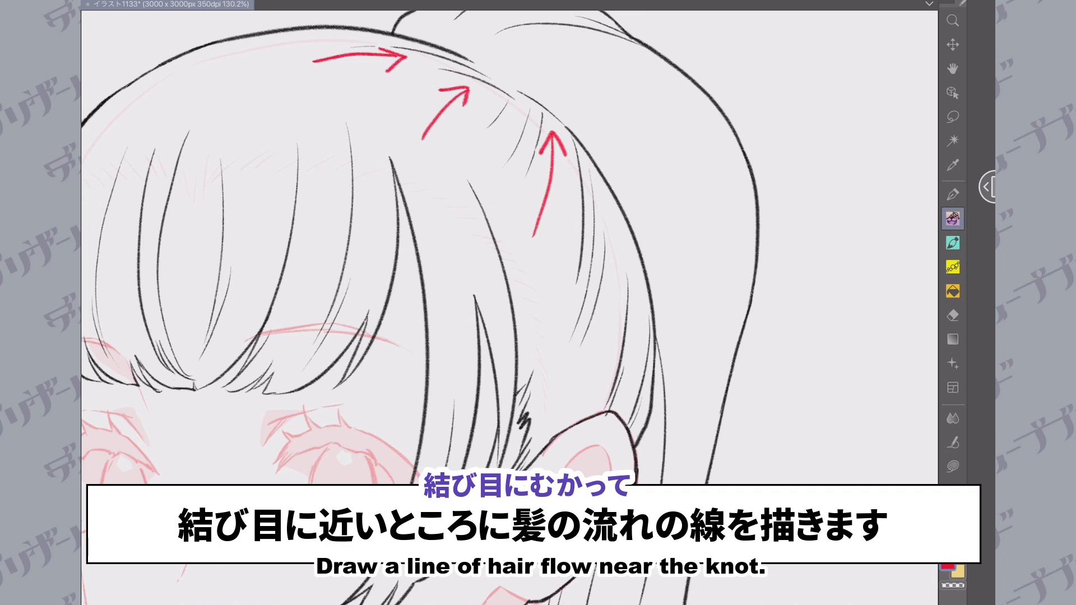
Step: Trace flow lines in red from near the knot down the back of the head toward the ear
mouse_move(573, 170)
mouse_down()
mouse_move(553, 308)
mouse_move(576, 316)
mouse_up()
drag(611, 207, 591, 342)
click(623, 260)
drag(623, 260, 584, 381)
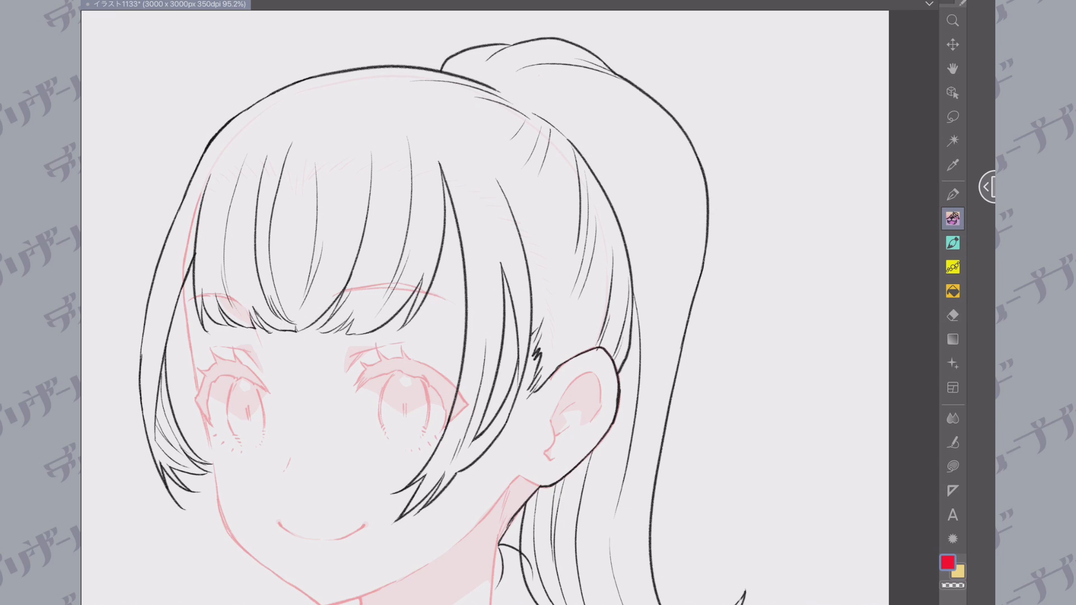
Step: Mark the knot with a red arrow and add many nearly straight red flow lines radiating from it to suggest tightly tied hair
drag(541, 75, 526, 99)
drag(557, 124, 541, 229)
drag(568, 145, 540, 293)
drag(601, 181, 592, 284)
drag(611, 211, 580, 327)
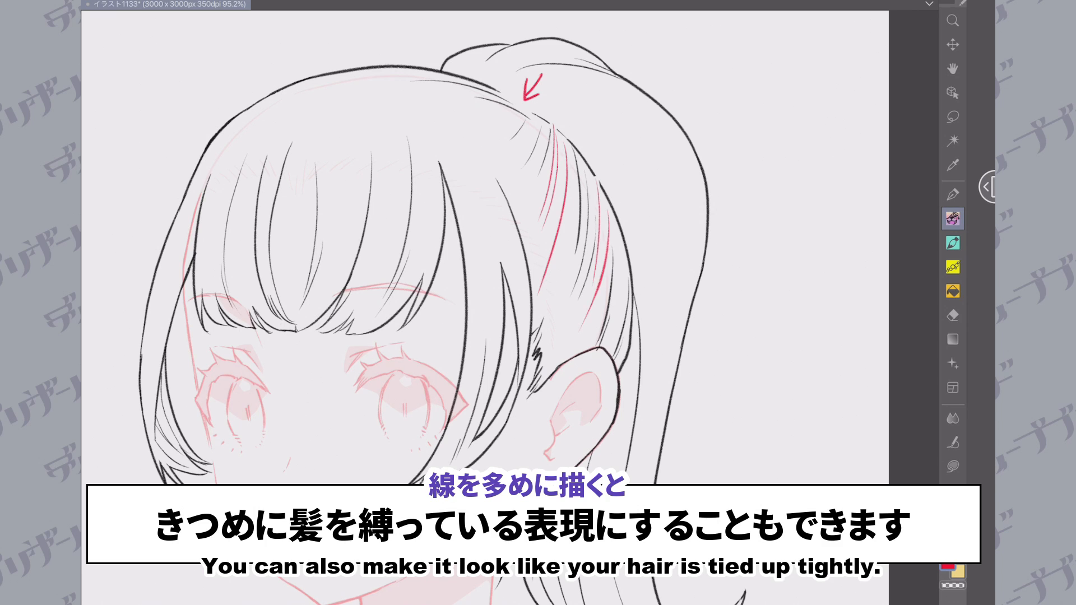
mouse_move(535, 123)
mouse_down()
mouse_move(511, 164)
mouse_move(502, 124)
mouse_up()
drag(482, 89, 445, 82)
drag(434, 75, 415, 78)
drag(579, 168, 566, 252)
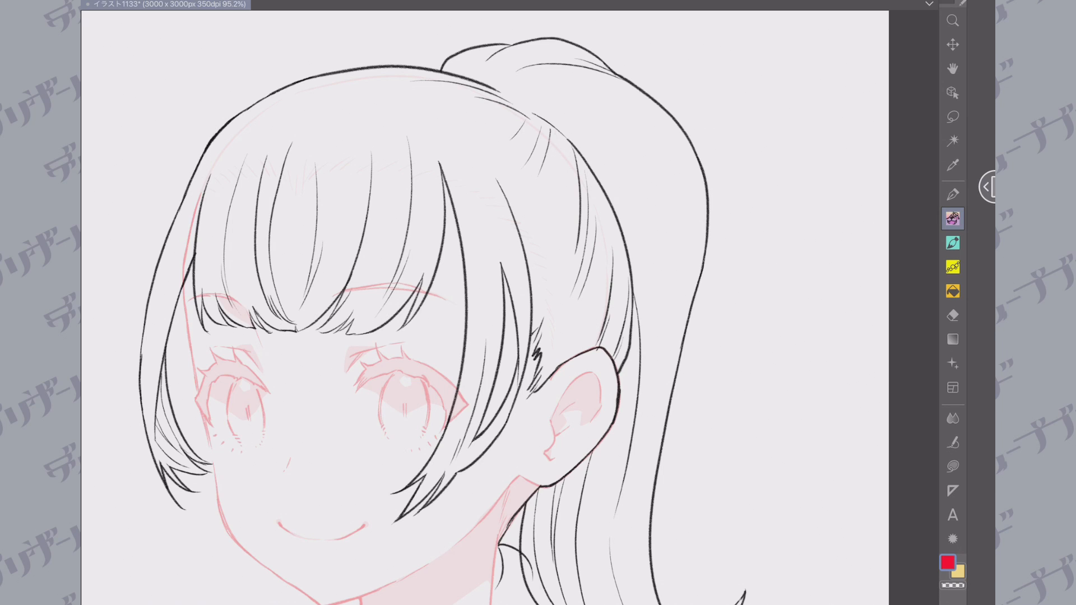
Step: Draw outward-bulging red flow lines from the knot over the crown and back of the head to suggest loosely tied hair
drag(556, 130, 540, 270)
drag(601, 191, 553, 335)
mouse_move(627, 230)
mouse_down()
mouse_move(636, 284)
mouse_move(603, 330)
mouse_up()
drag(623, 281, 573, 341)
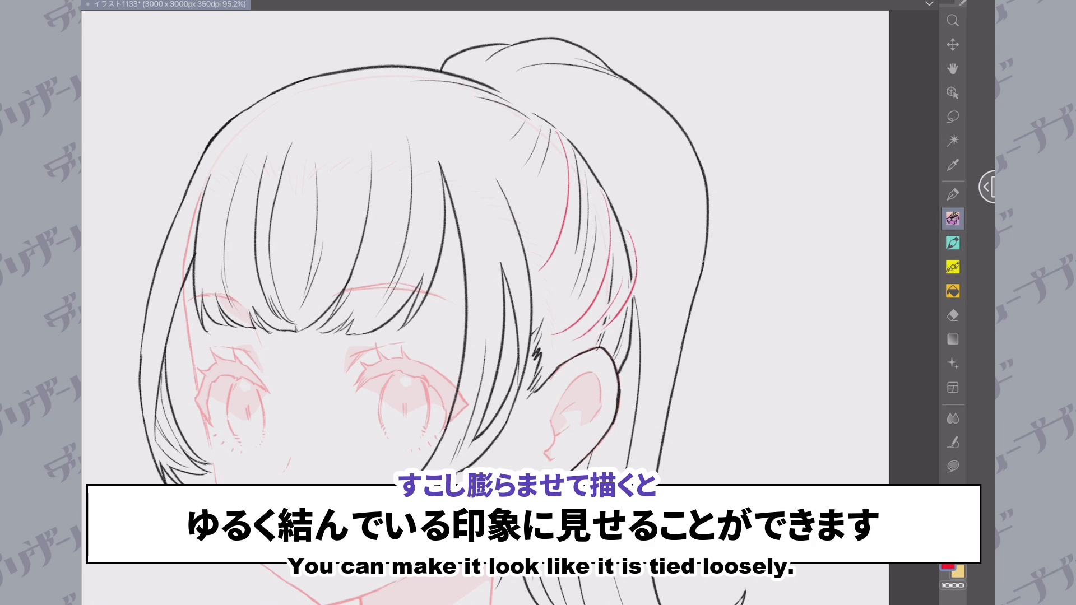
drag(641, 308, 608, 357)
drag(547, 134, 518, 206)
drag(511, 109, 485, 150)
mouse_move(475, 86)
mouse_down()
mouse_move(402, 74)
mouse_move(439, 95)
mouse_up()
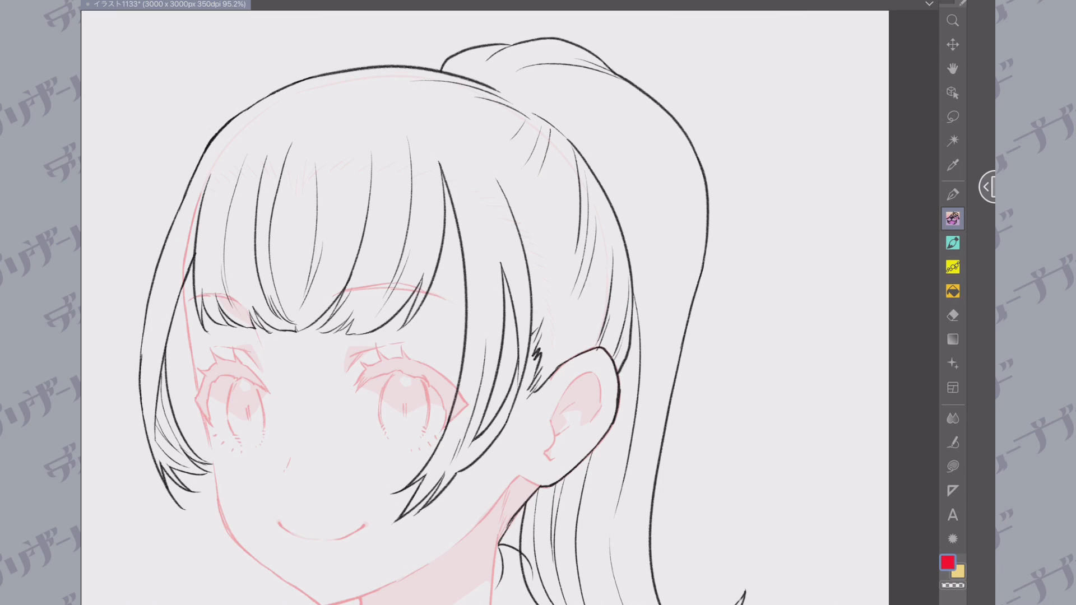
scroll(510, 308, down, 4)
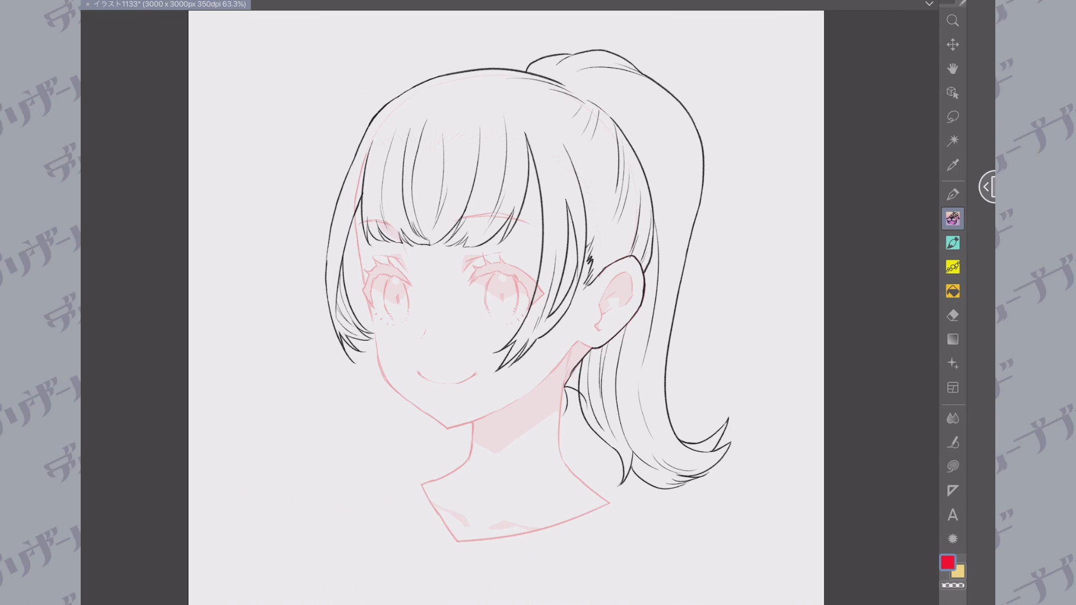